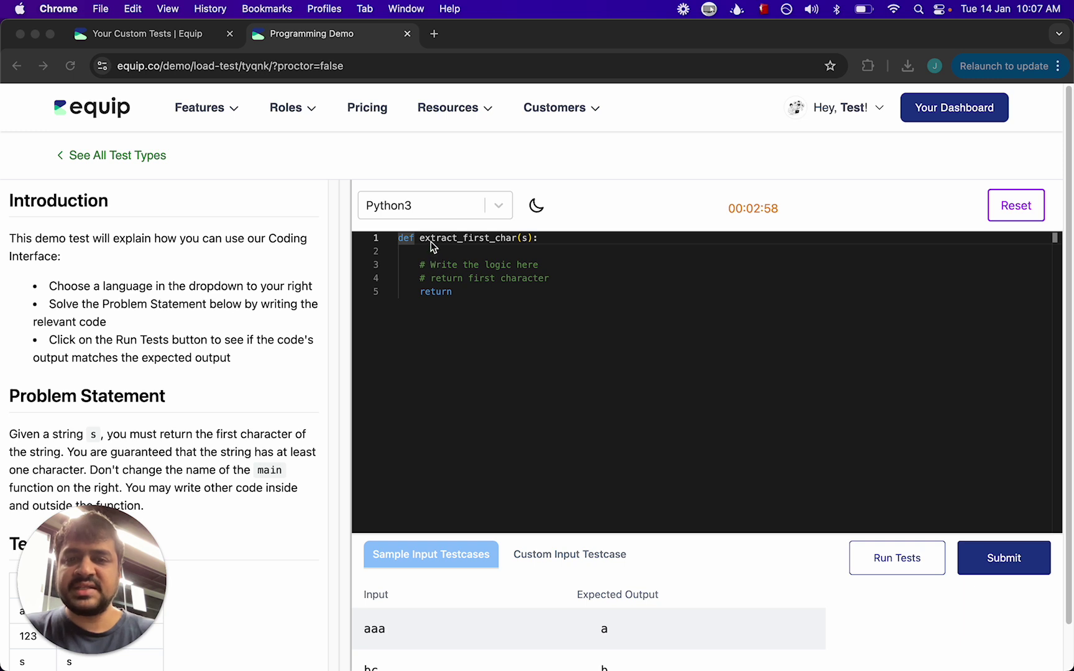
# - Review the introduction, problem statement and test cases of the programming demo test
pyautogui.moveTo(105, 570); pyautogui.dragTo(1009, 106)
pyautogui.click(108, 361)
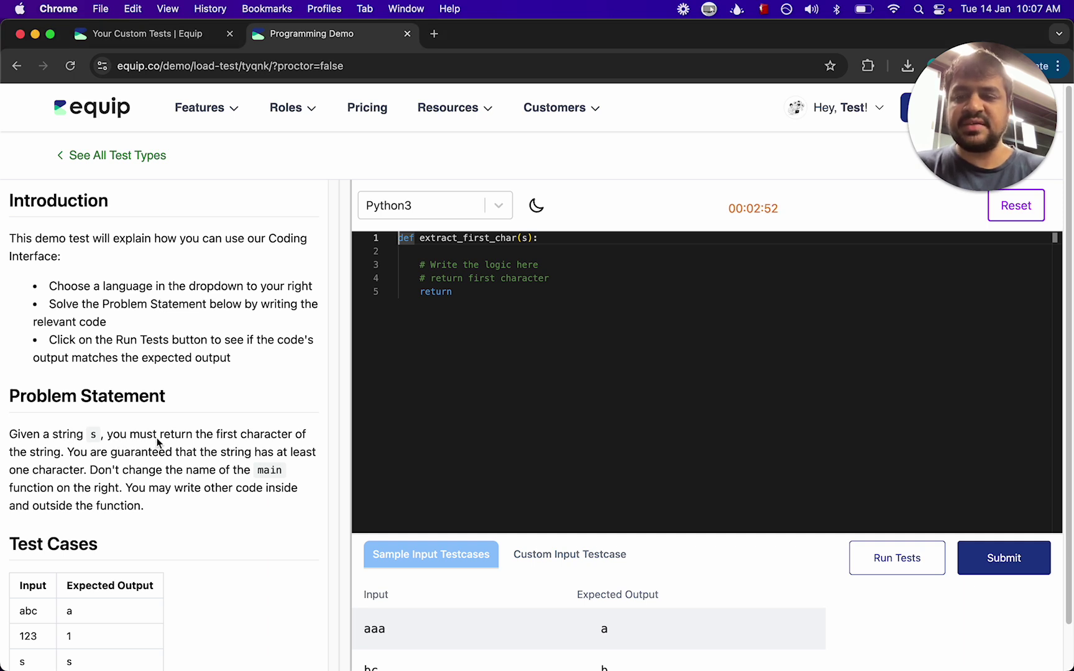
pyautogui.scroll(-1, 491, 624)
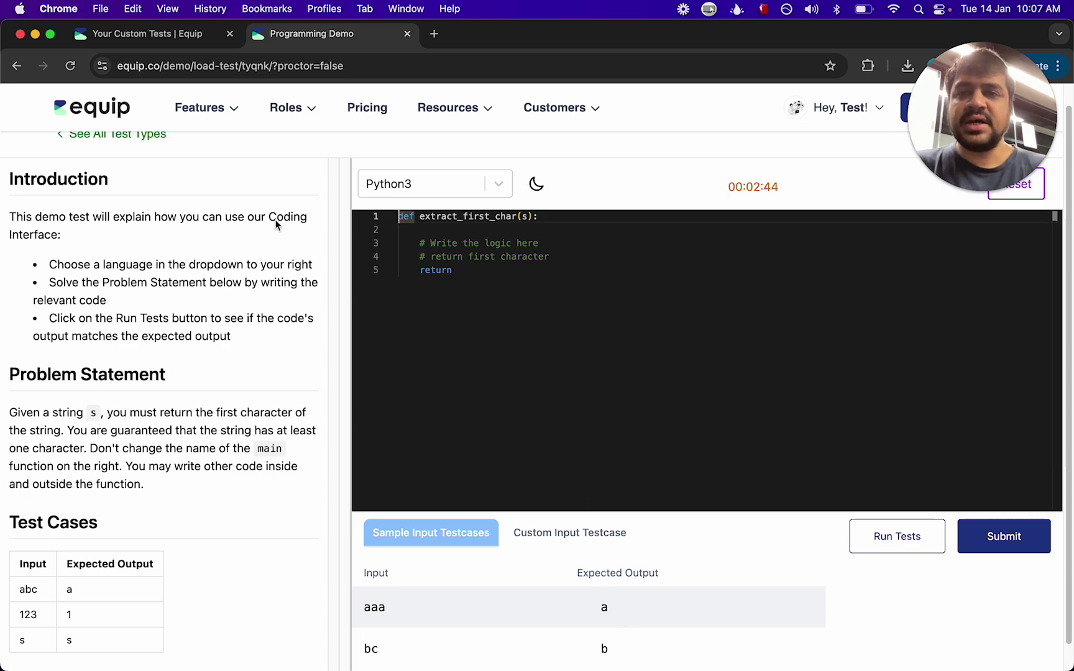
# - Go to the Custom Tests list and open the guide on how to create a coding challenge
pyautogui.click(177, 34)
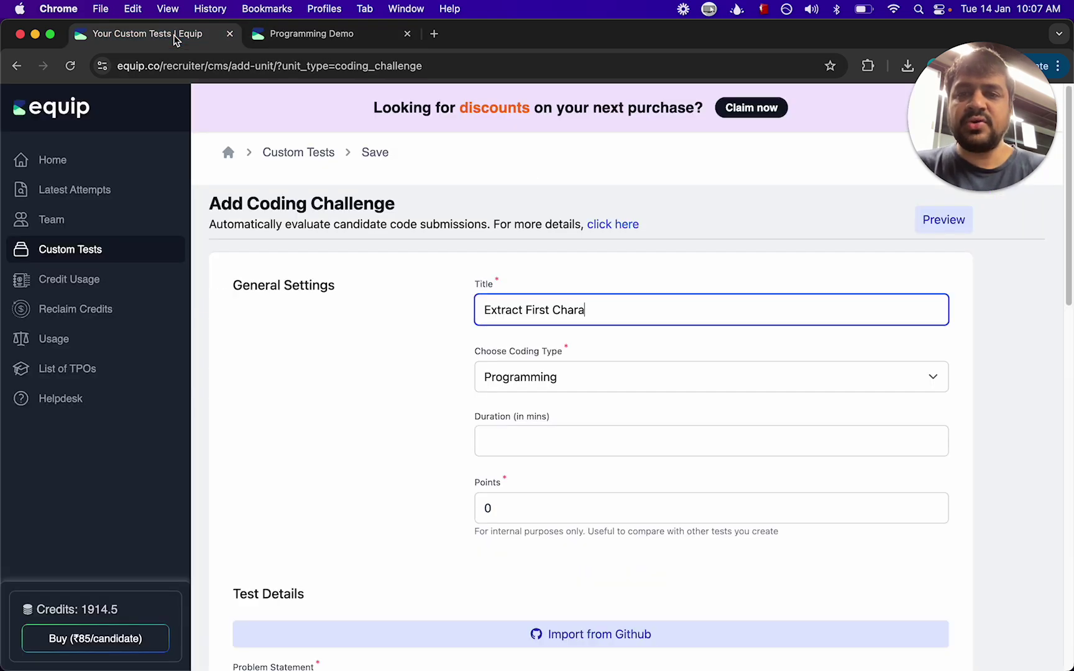
pyautogui.click(295, 153)
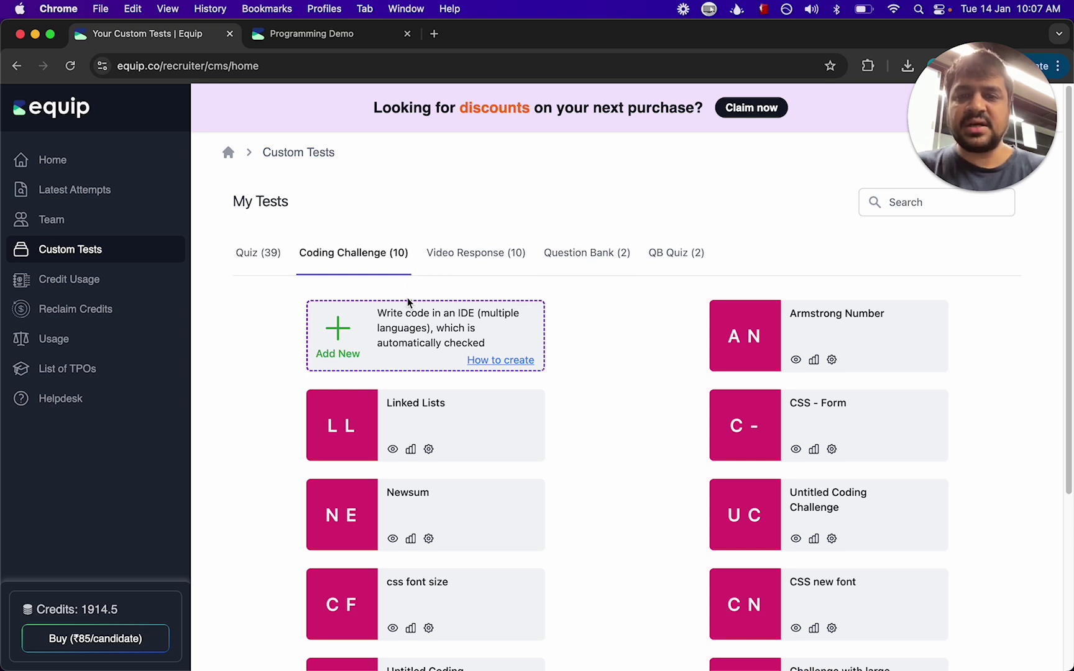
pyautogui.click(488, 362)
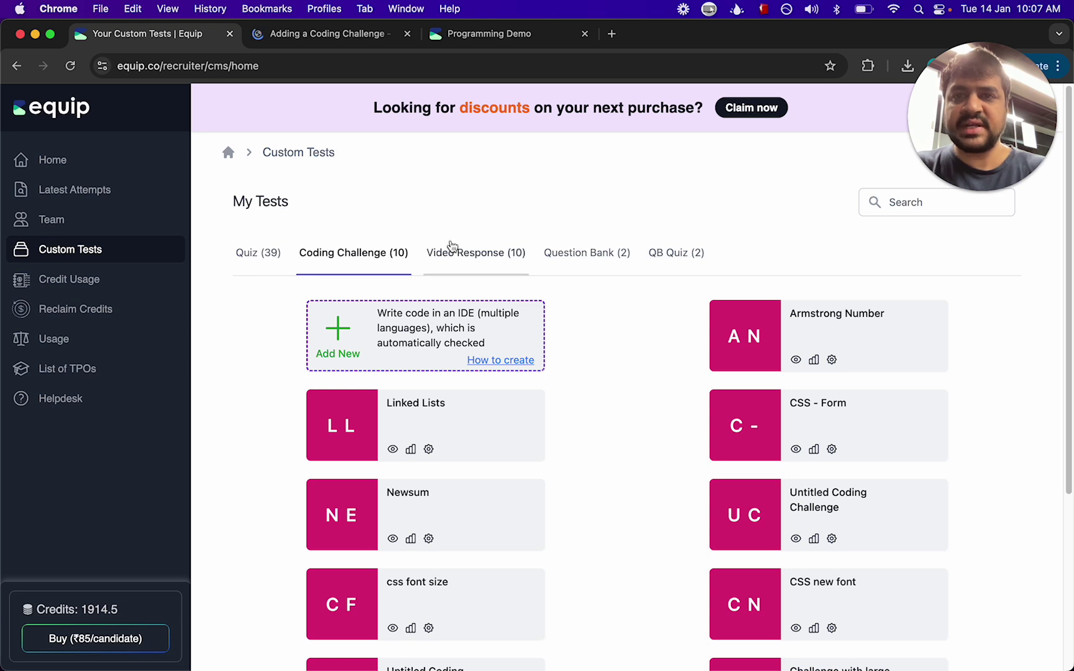
# - Add a new coding challenge titled "Extract First Character - Demo"
pyautogui.click(385, 328)
pyautogui.moveTo(635, 309); pyautogui.dragTo(470, 309)
pyautogui.write('Extract First Character - Demo')
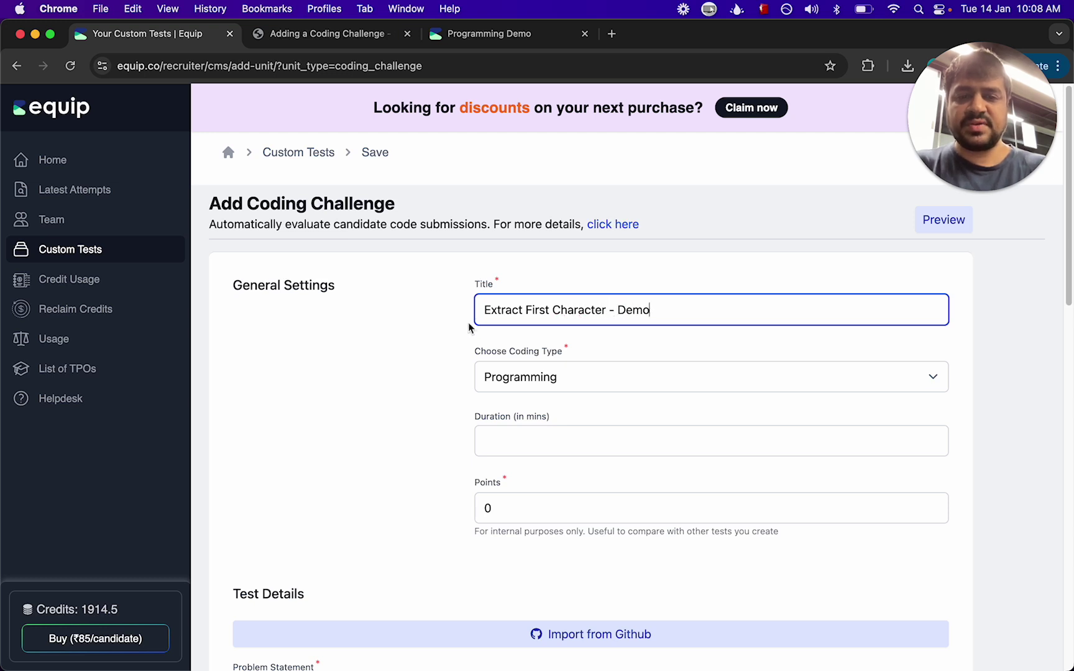
# - Check the available coding types, and examine the language choices offered in the programming demo test
pyautogui.click(517, 372)
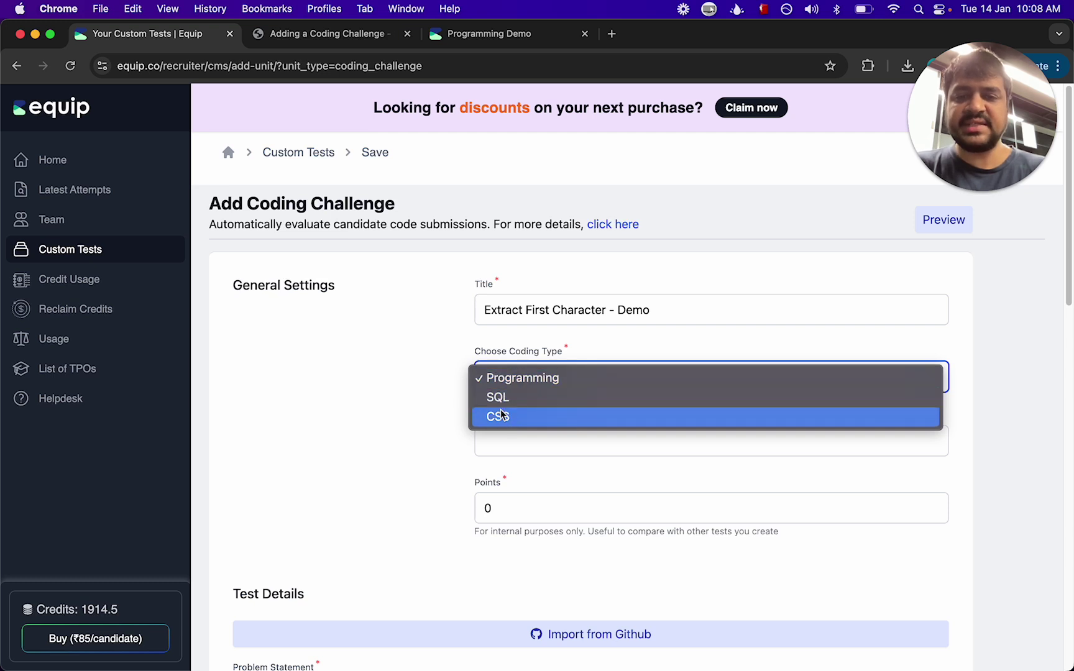
pyautogui.click(491, 51)
pyautogui.click(485, 40)
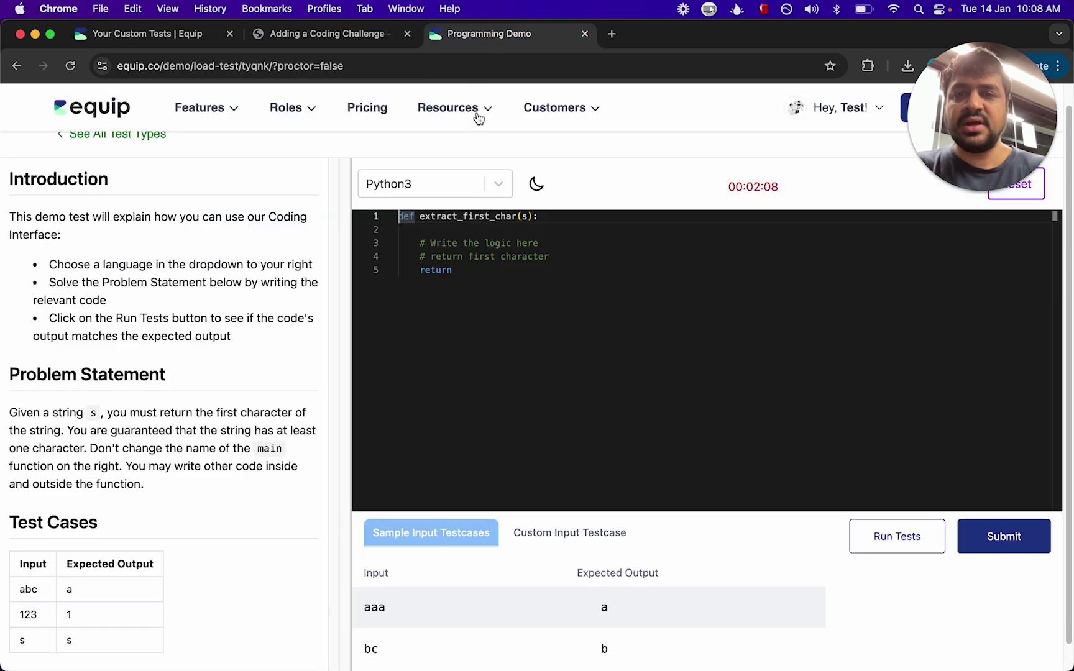
pyautogui.click(497, 184)
pyautogui.scroll(-4, 439, 255)
pyautogui.scroll(3, 438, 255)
pyautogui.click(616, 186)
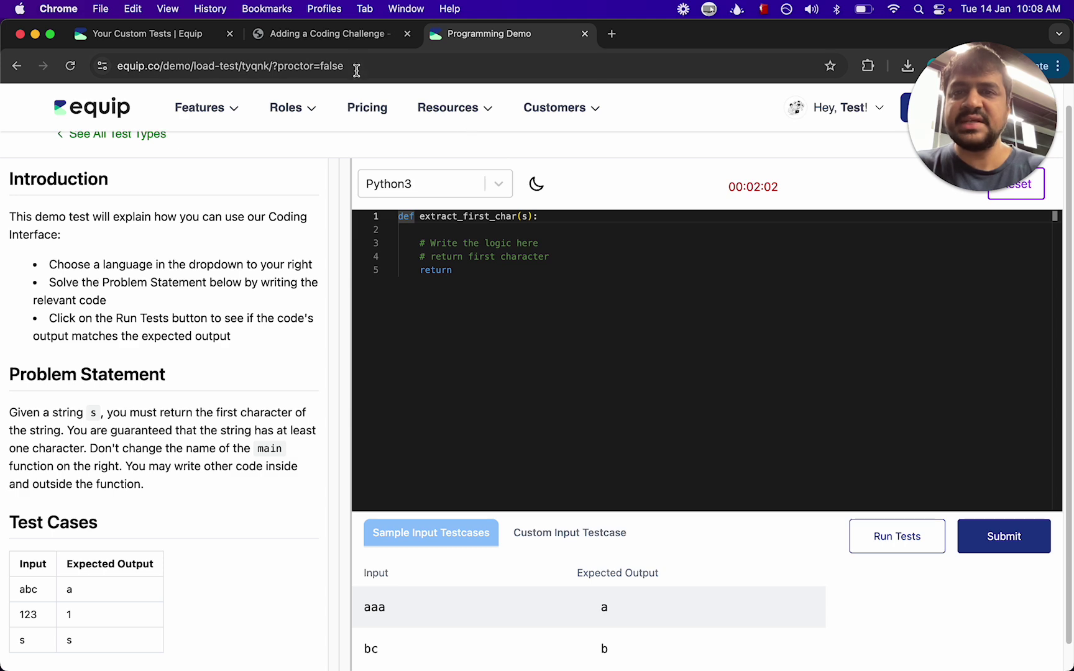
# - Choose Programming as the challenge's coding type and set the duration to 10 minutes and the points to 10
pyautogui.click(178, 41)
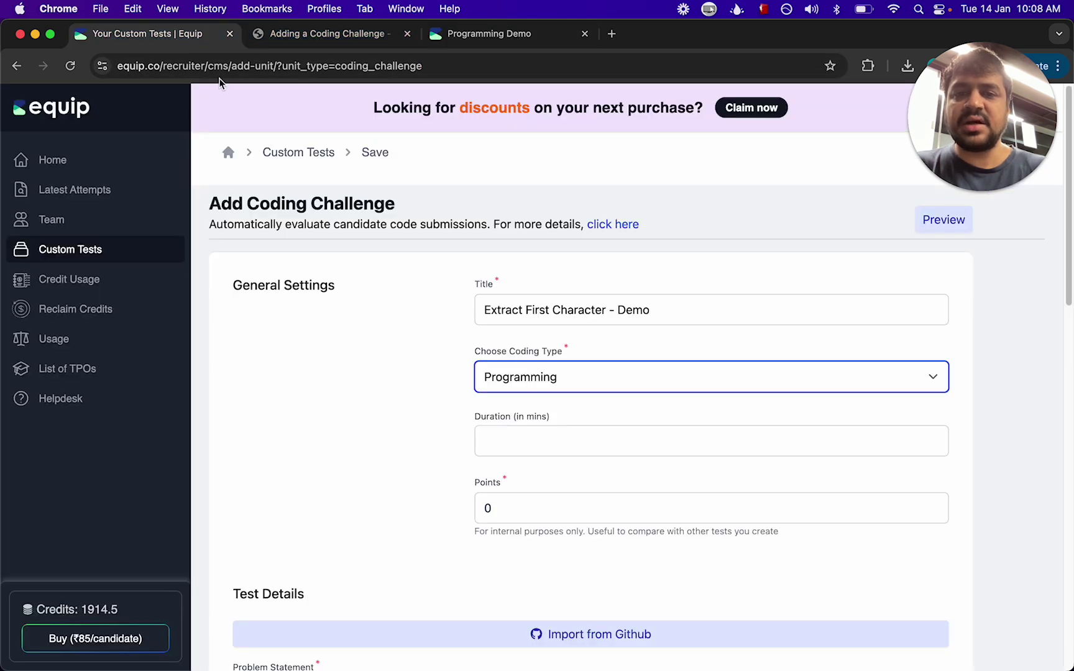
pyautogui.click(540, 386)
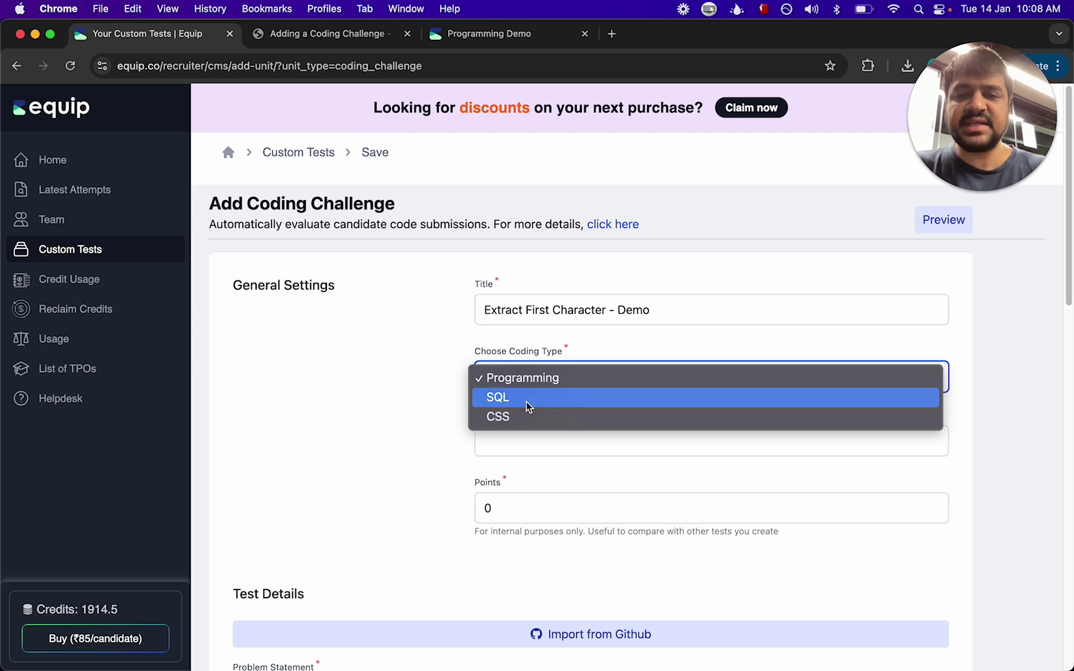
pyautogui.click(526, 380)
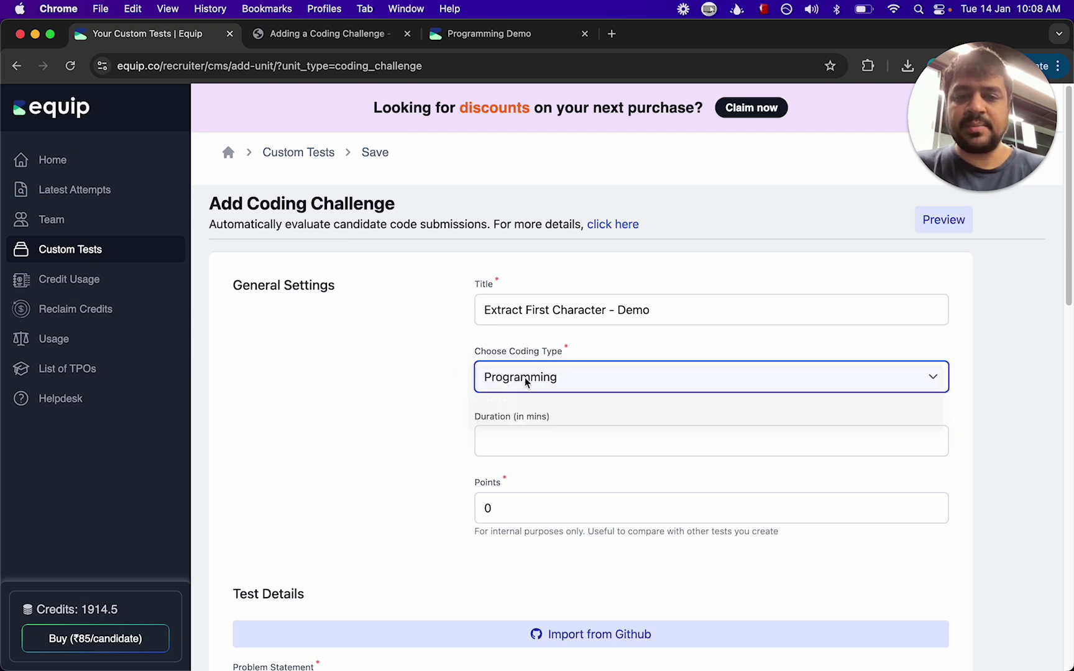
pyautogui.click(520, 440)
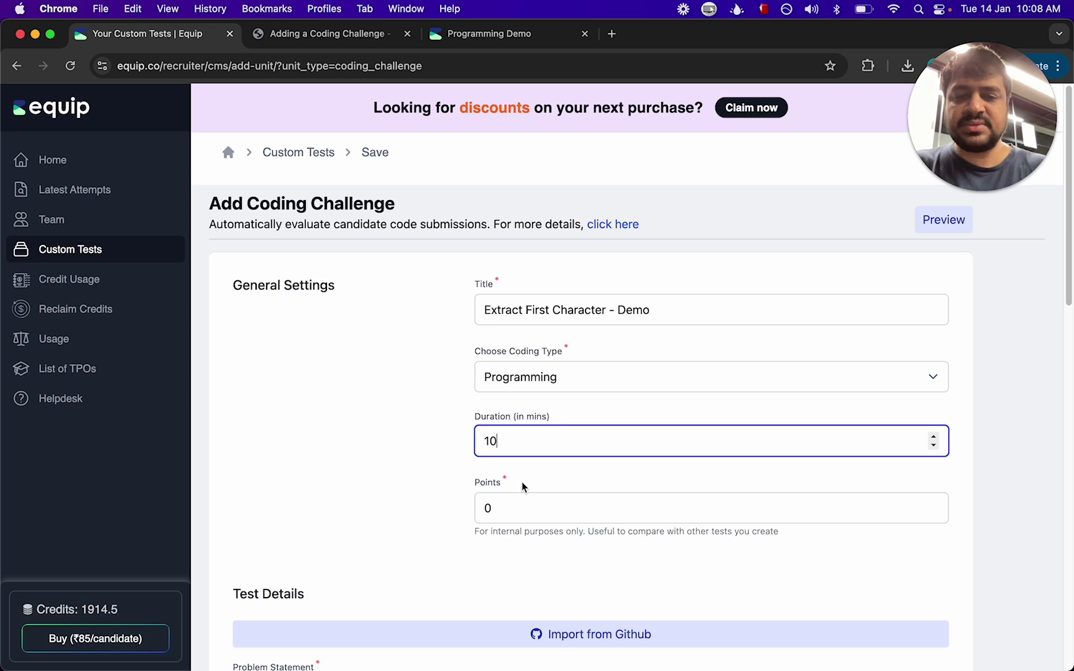
pyautogui.click(491, 509)
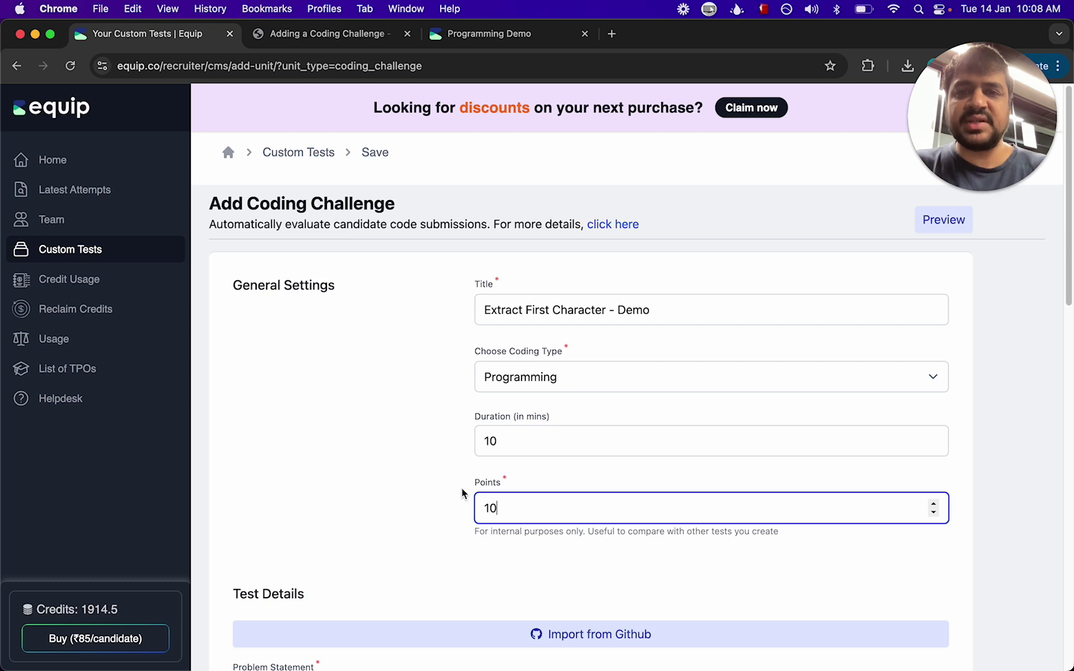
# - Look over the Test Details section and the demo test, and view the annotated preview of the candidate's coding interface
pyautogui.scroll(-1, 398, 345)
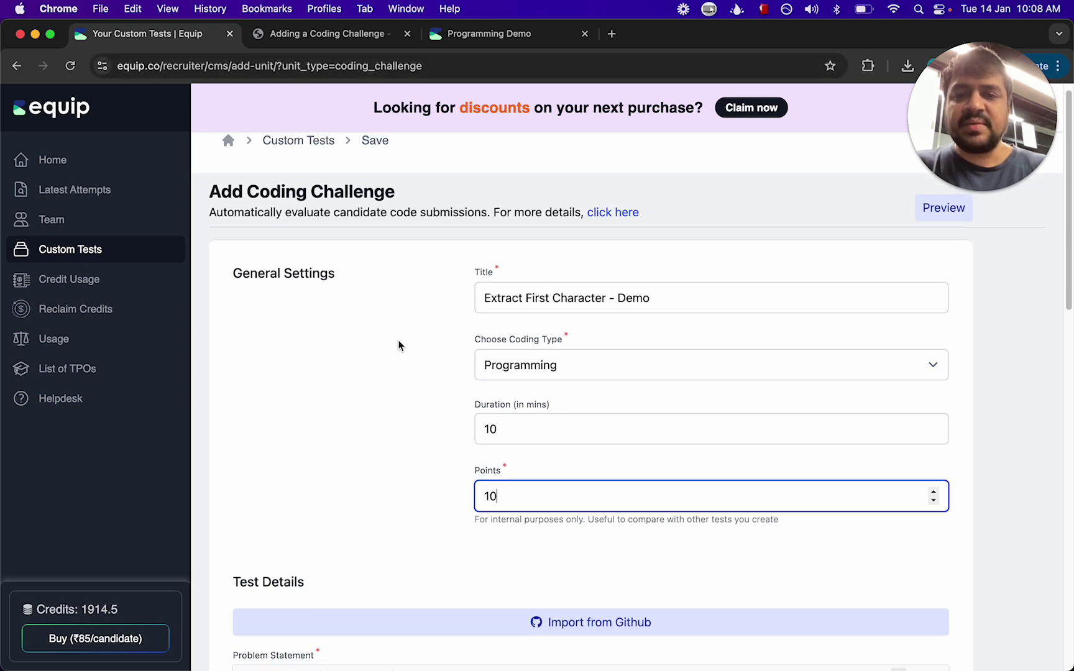
pyautogui.scroll(-5, 362, 323)
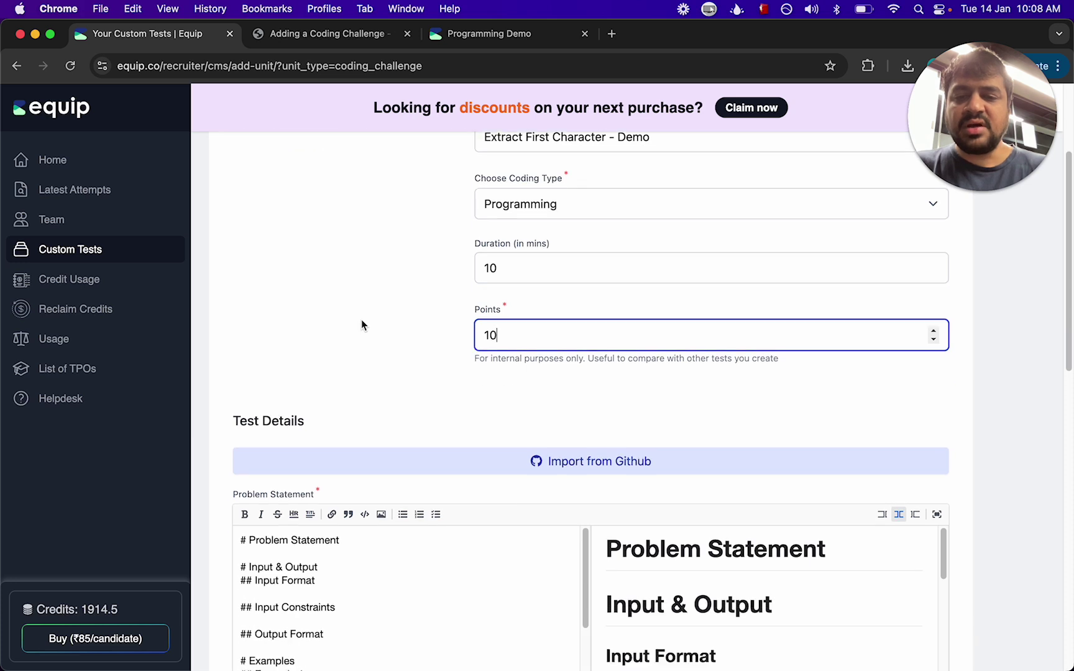
pyautogui.scroll(-1, 363, 325)
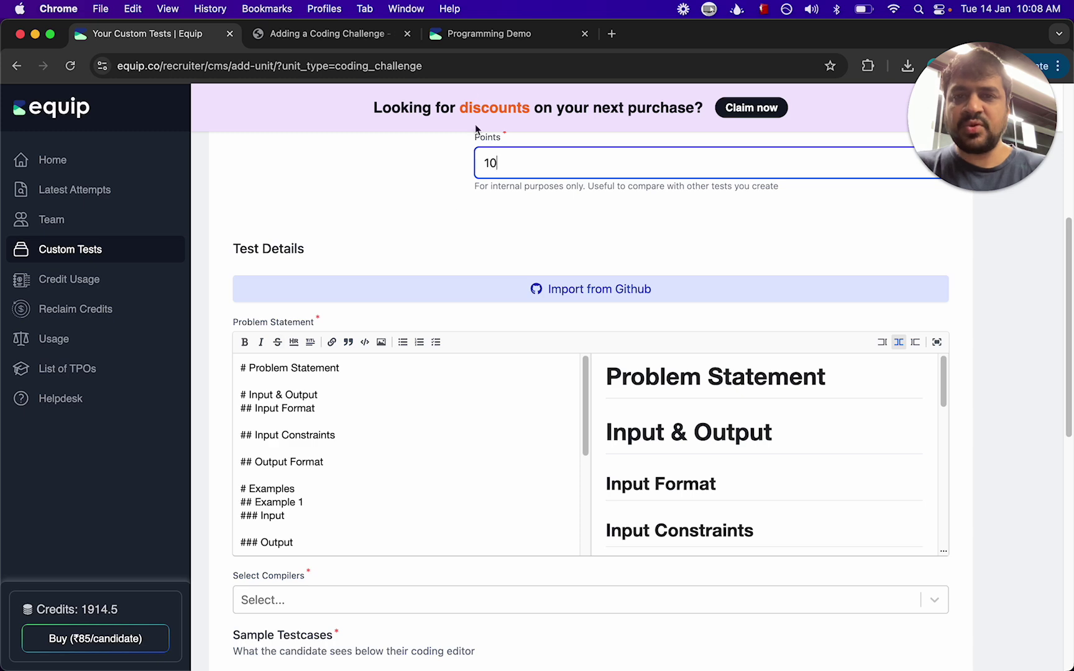
pyautogui.click(480, 38)
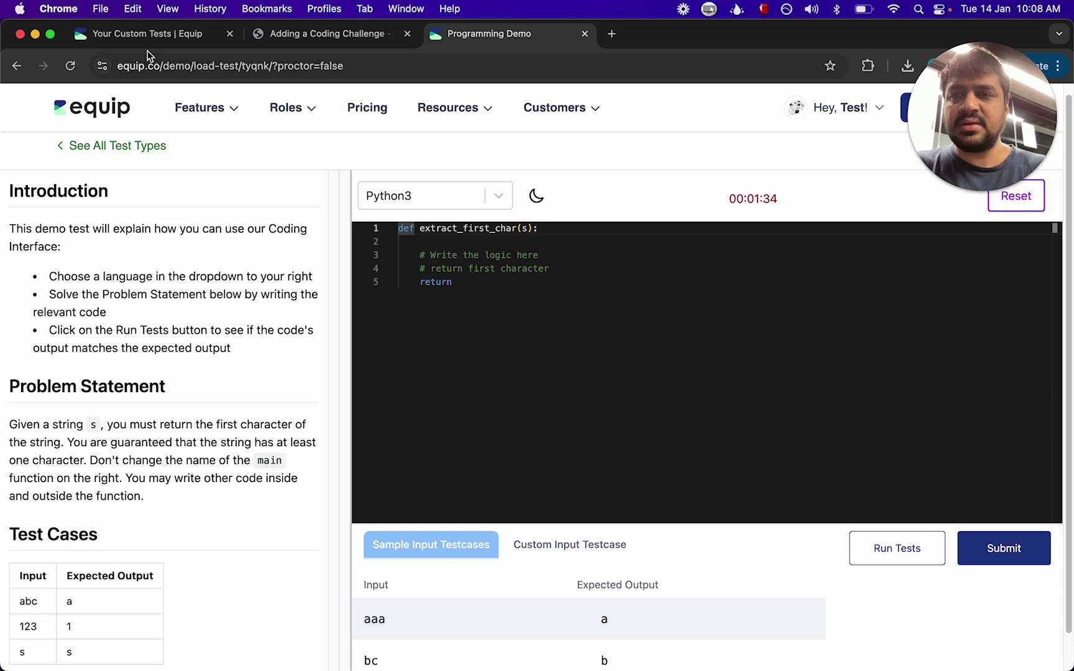
pyautogui.click(151, 37)
pyautogui.scroll(5, 372, 238)
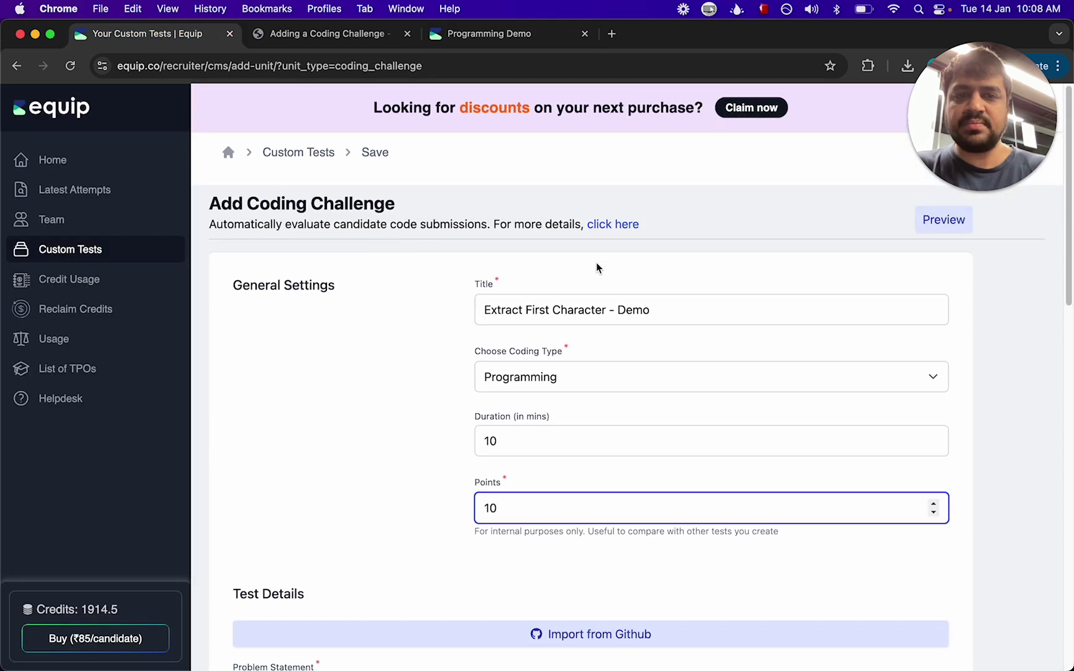
pyautogui.click(941, 221)
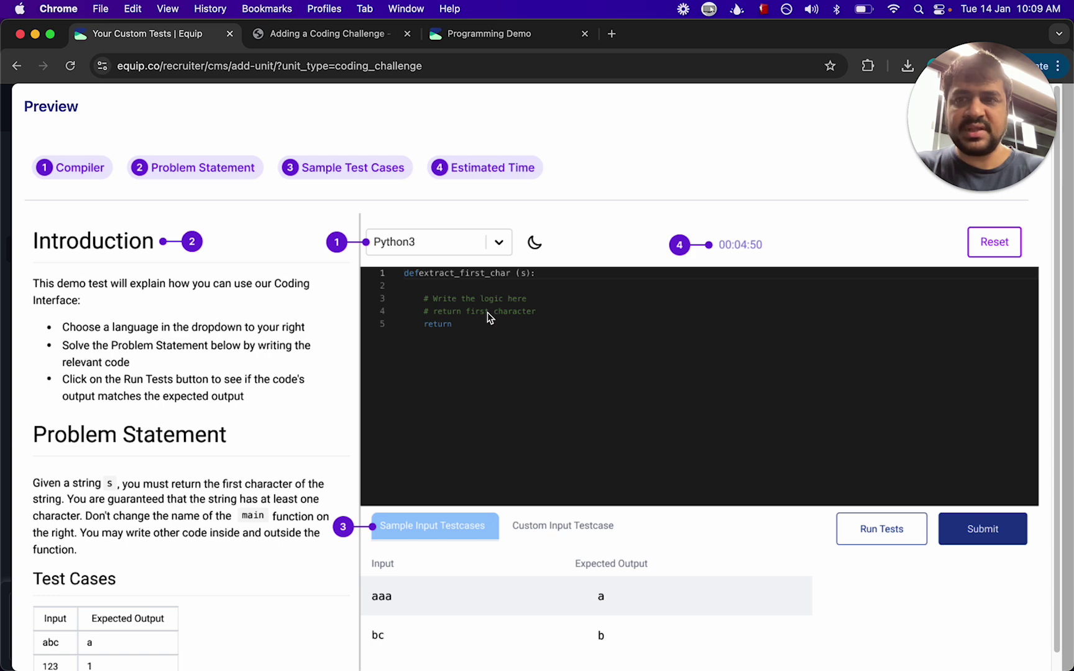
pyautogui.press('Escape')
# - Add the line "Extract the first character" beneath the Problem Statement heading in the problem description
pyautogui.scroll(-5, 345, 371)
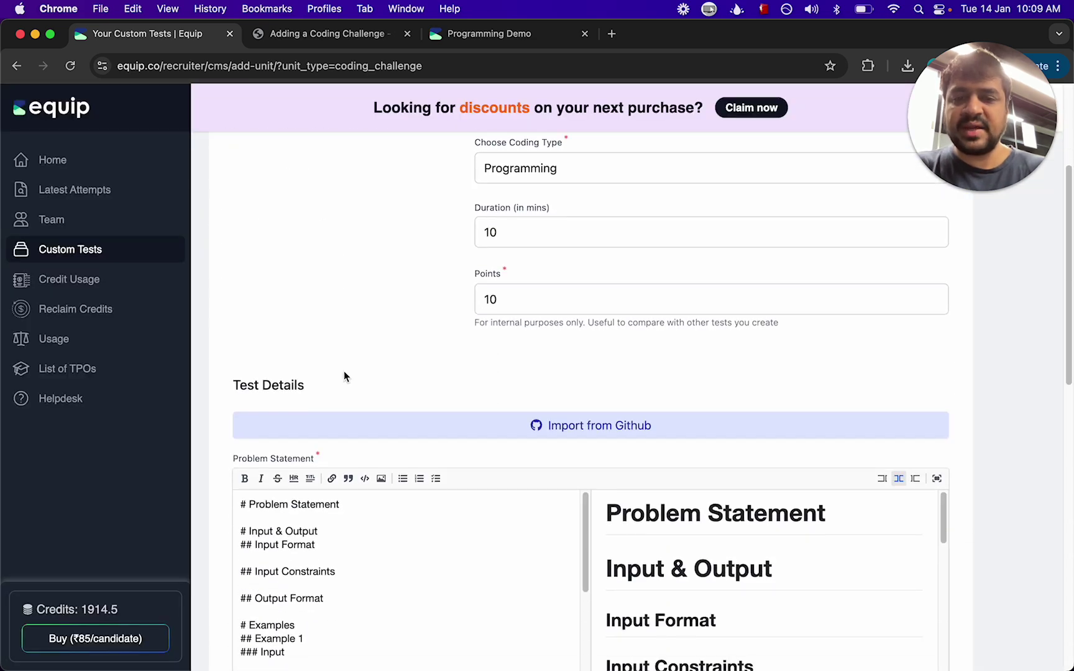
pyautogui.click(357, 390)
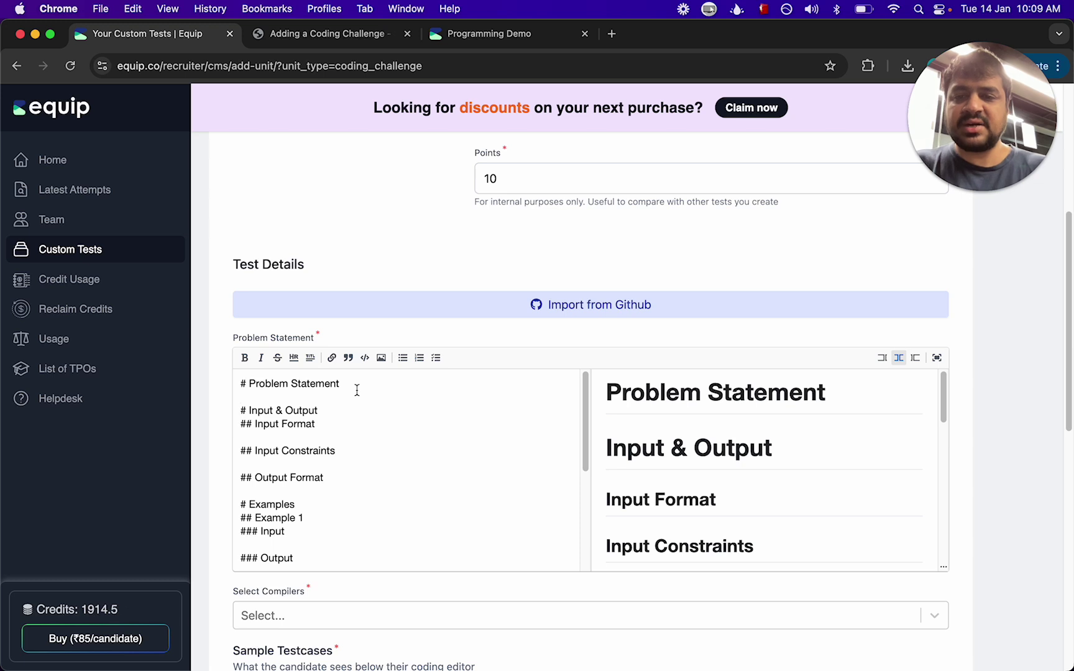
pyautogui.press('Return')
pyautogui.press('Return')
pyautogui.write('##')
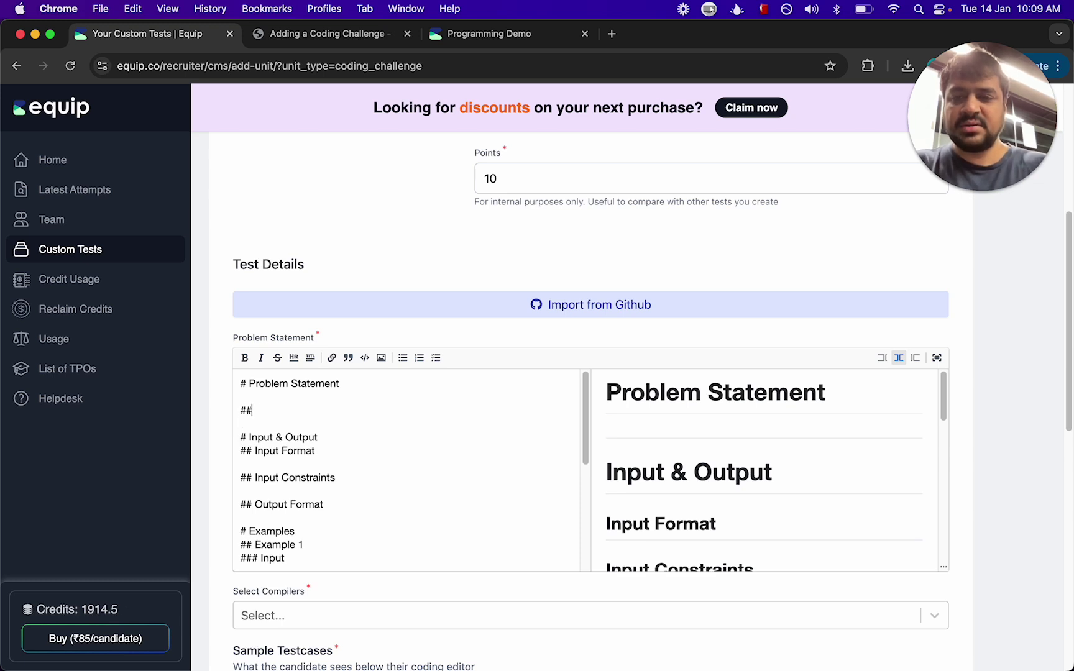
pyautogui.write('E')
pyautogui.press('BackSpace')
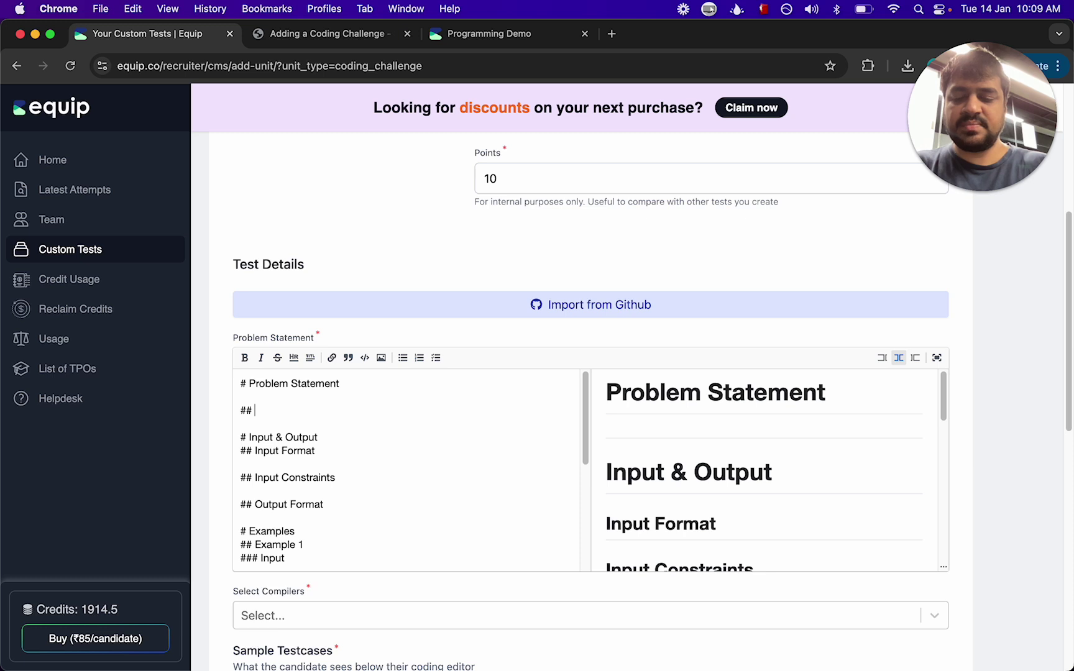
pyautogui.press('BackSpace')
pyautogui.press('BackSpace')
pyautogui.write('Extract the first character')
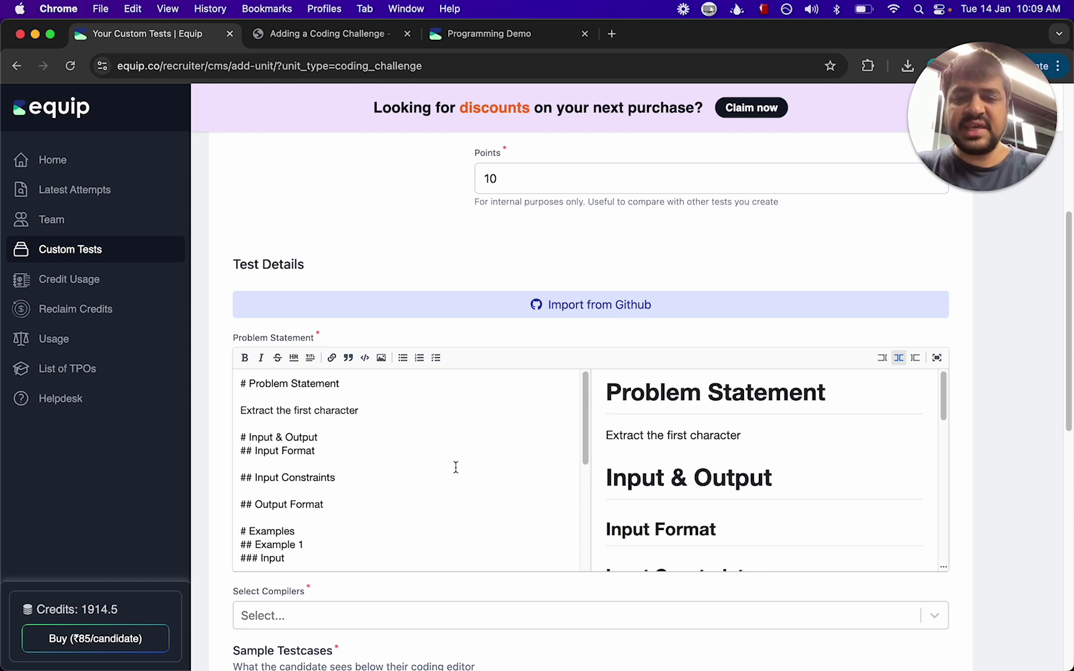
# - Compare the remaining problem description template, down to the User Task section, with the demo test's problem statement
pyautogui.scroll(-2, 350, 470)
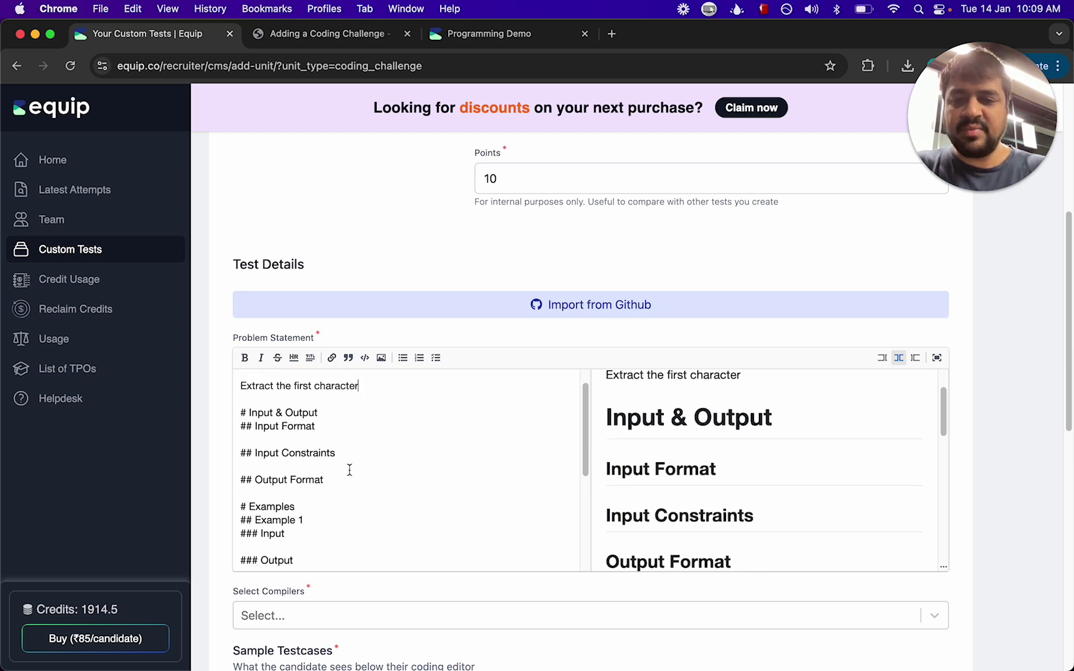
pyautogui.scroll(-4, 295, 435)
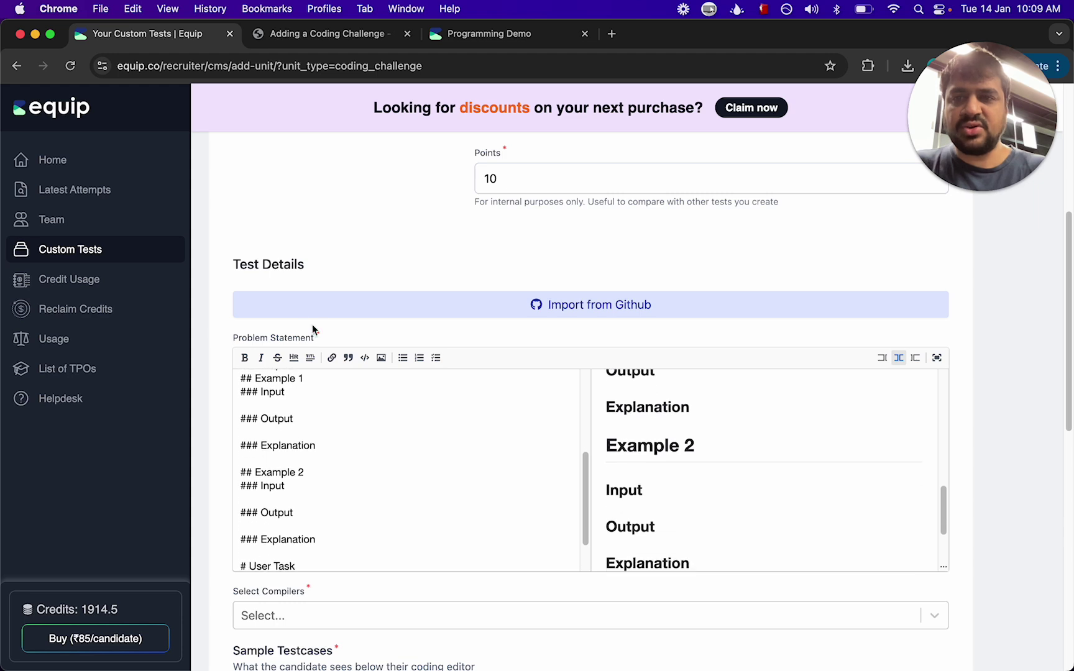
pyautogui.click(458, 36)
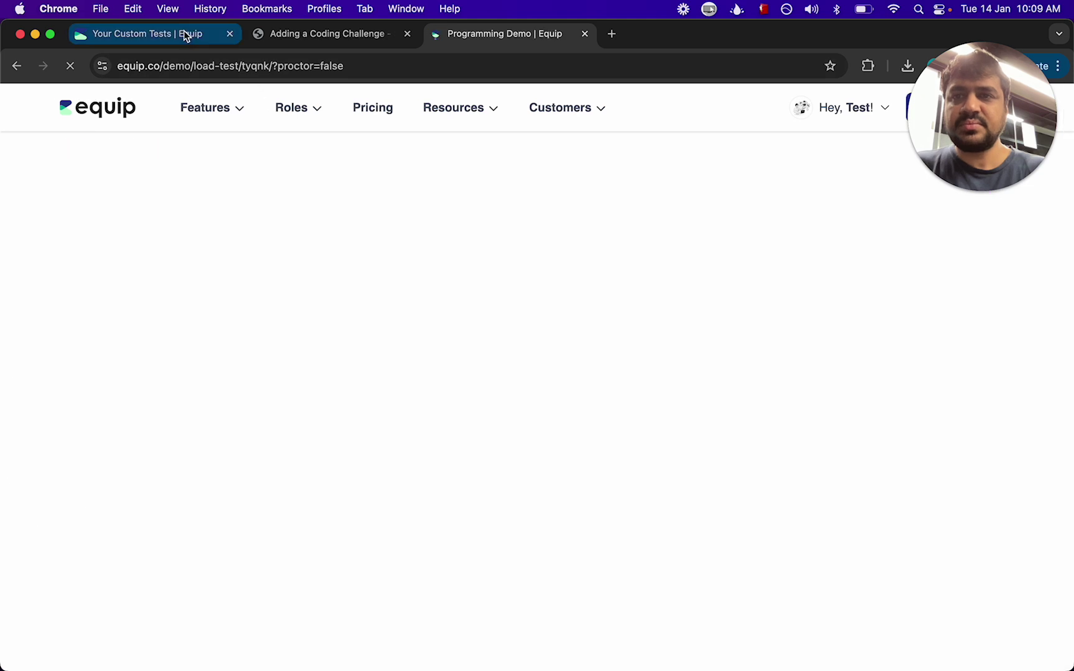
pyautogui.click(187, 34)
pyautogui.scroll(-3, 412, 428)
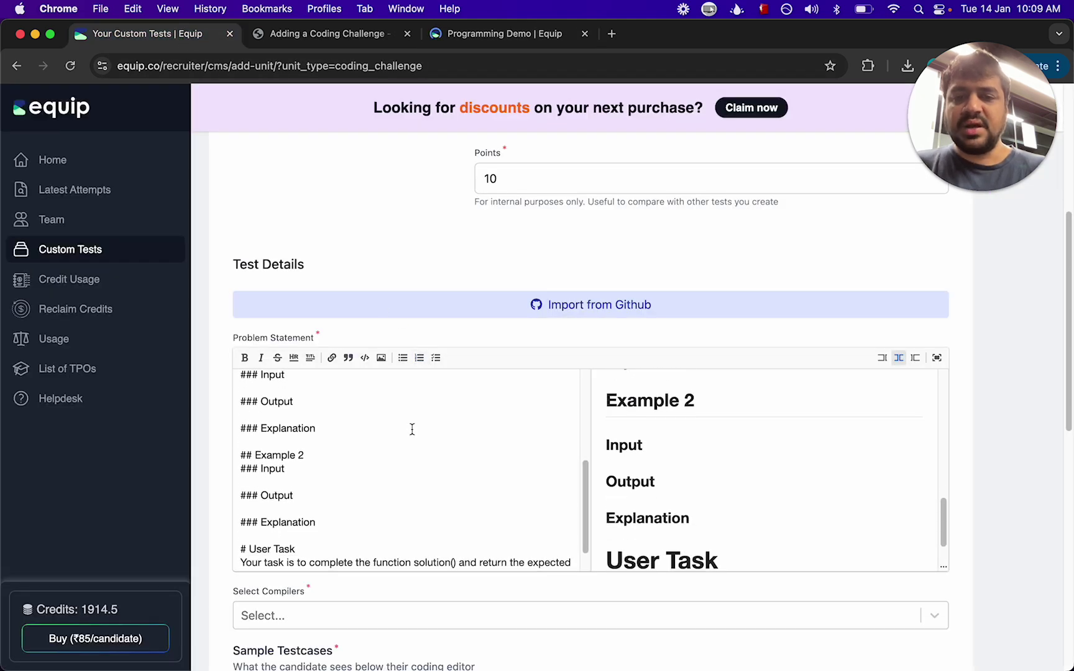
pyautogui.click(497, 34)
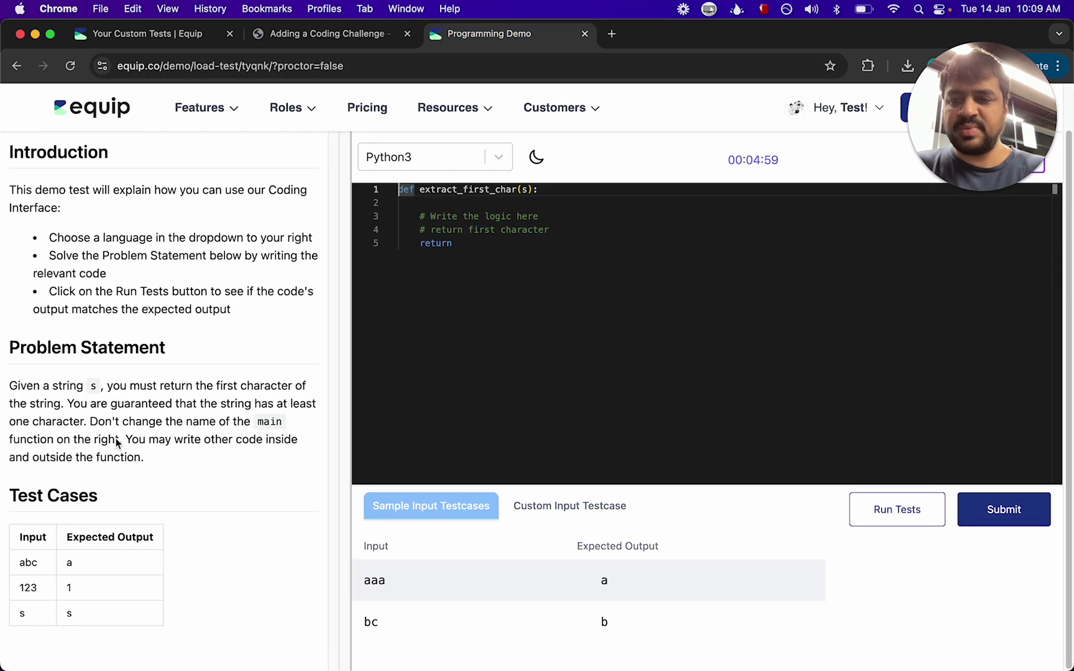
pyautogui.click(118, 46)
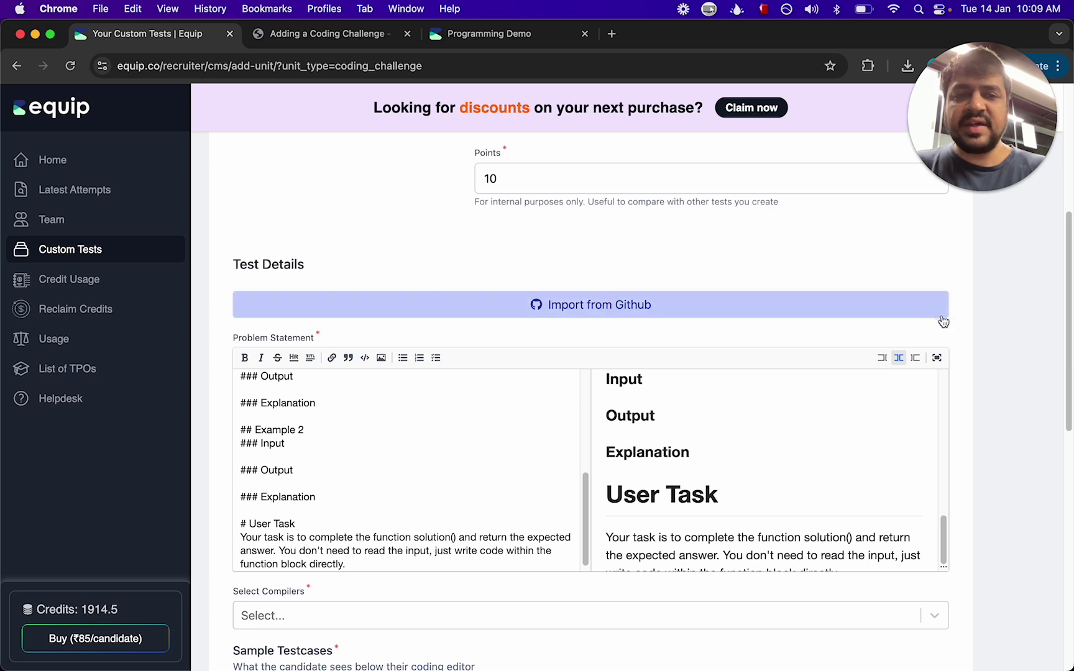
# - Select C and C++ as the compilers for the coding challenge
pyautogui.scroll(-2, 1033, 407)
pyautogui.scroll(-3, 1031, 400)
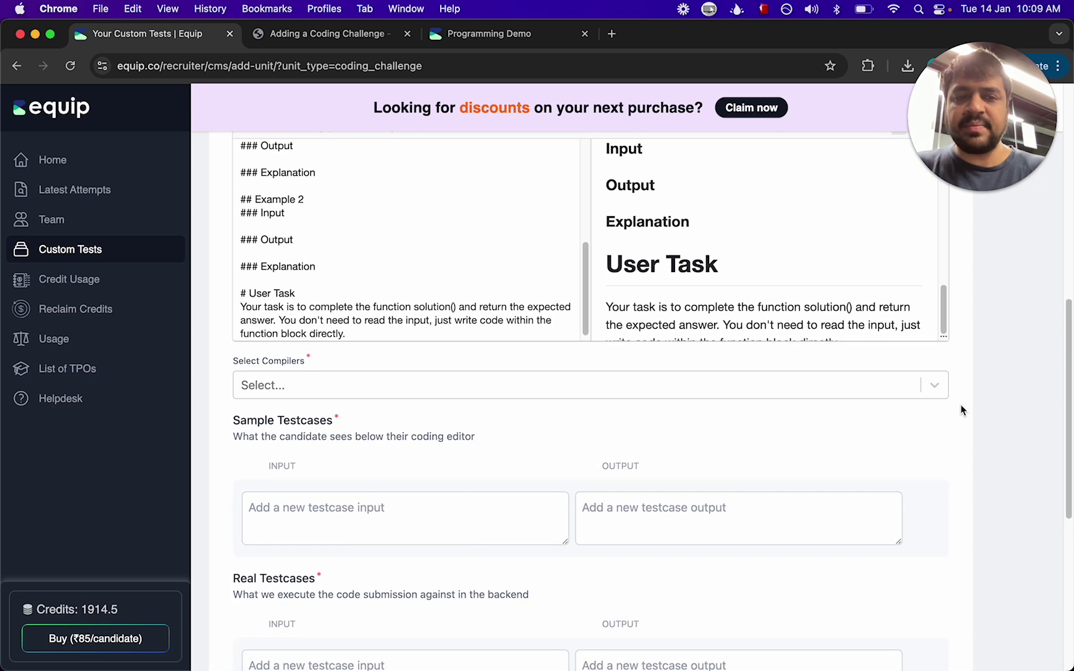
pyautogui.click(932, 385)
pyautogui.click(425, 434)
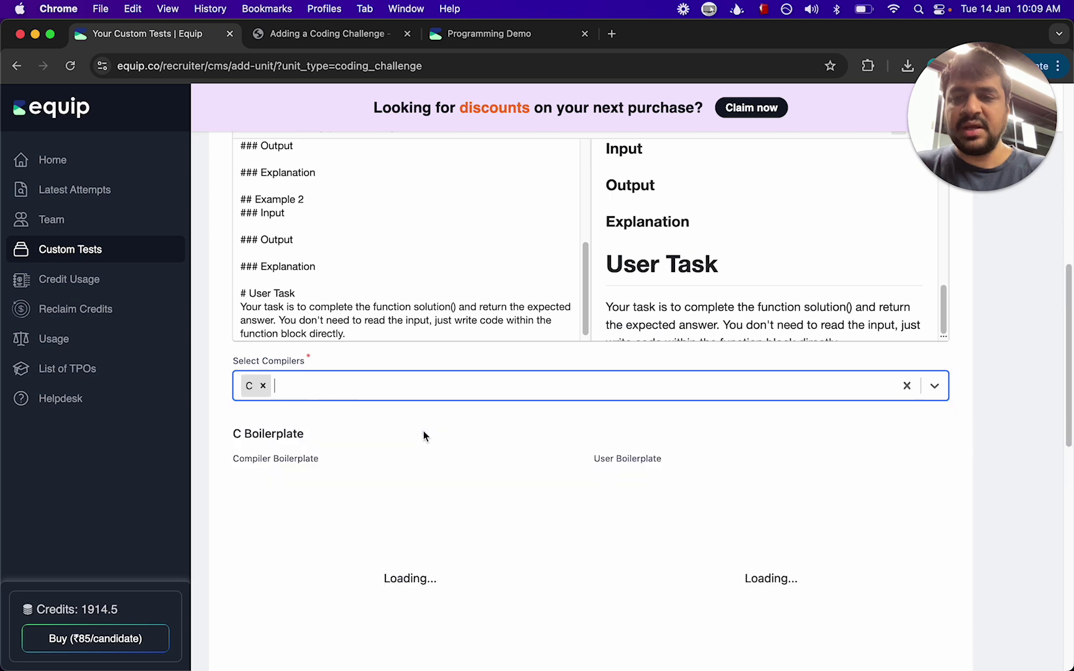
pyautogui.click(935, 386)
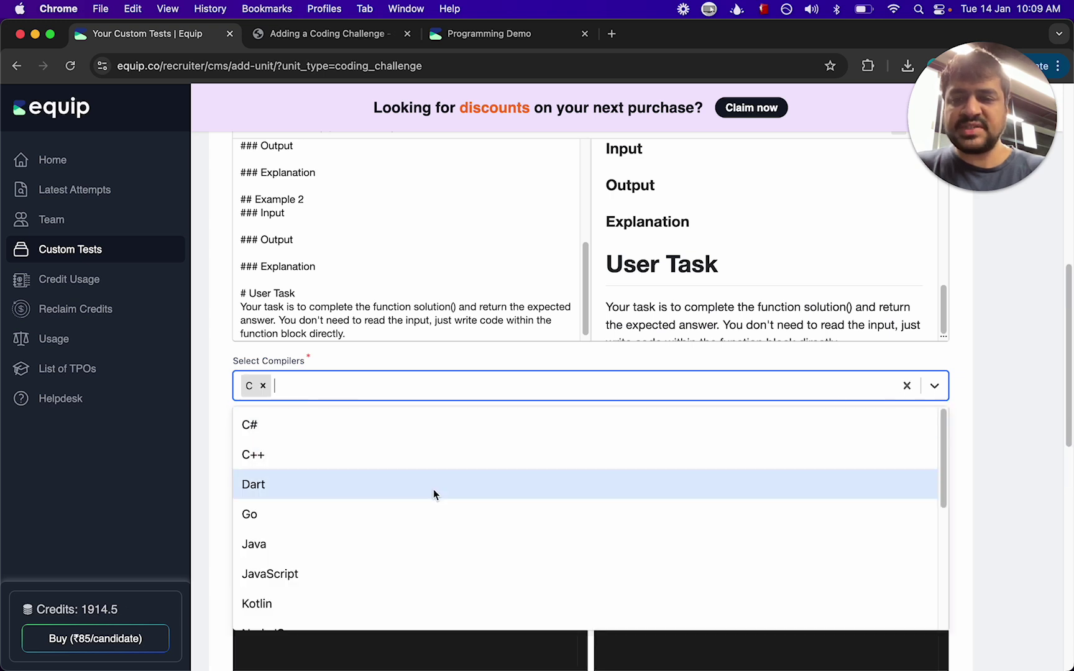
pyautogui.click(432, 457)
pyautogui.scroll(-5, 944, 444)
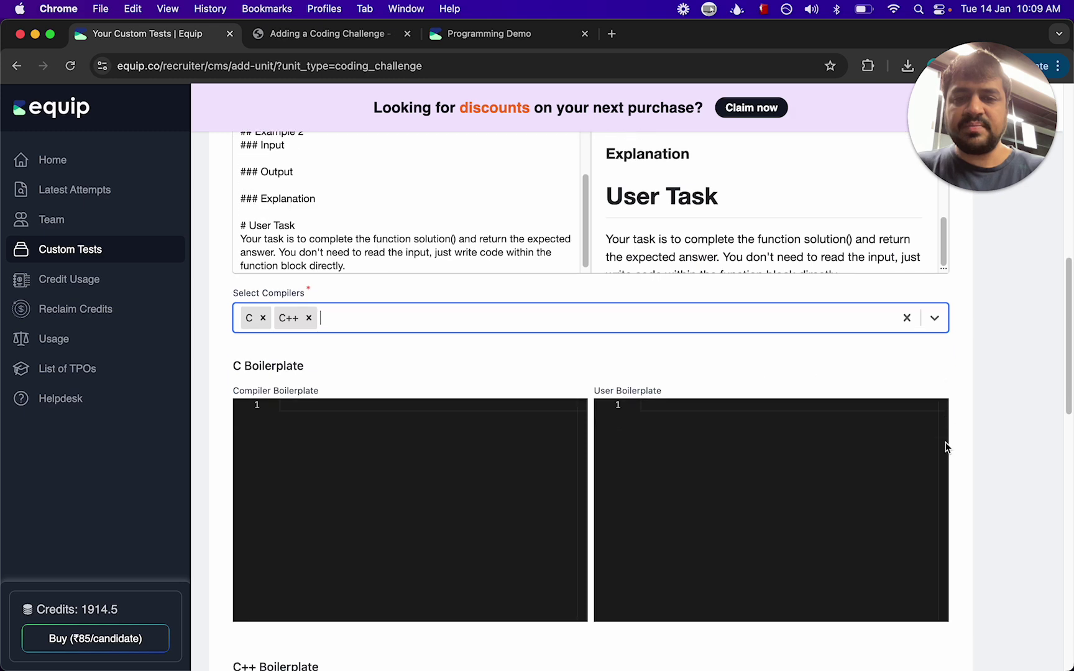
# - Replace C and C++ with Python3 as the only compiler for the coding challenge
pyautogui.scroll(2, 945, 444)
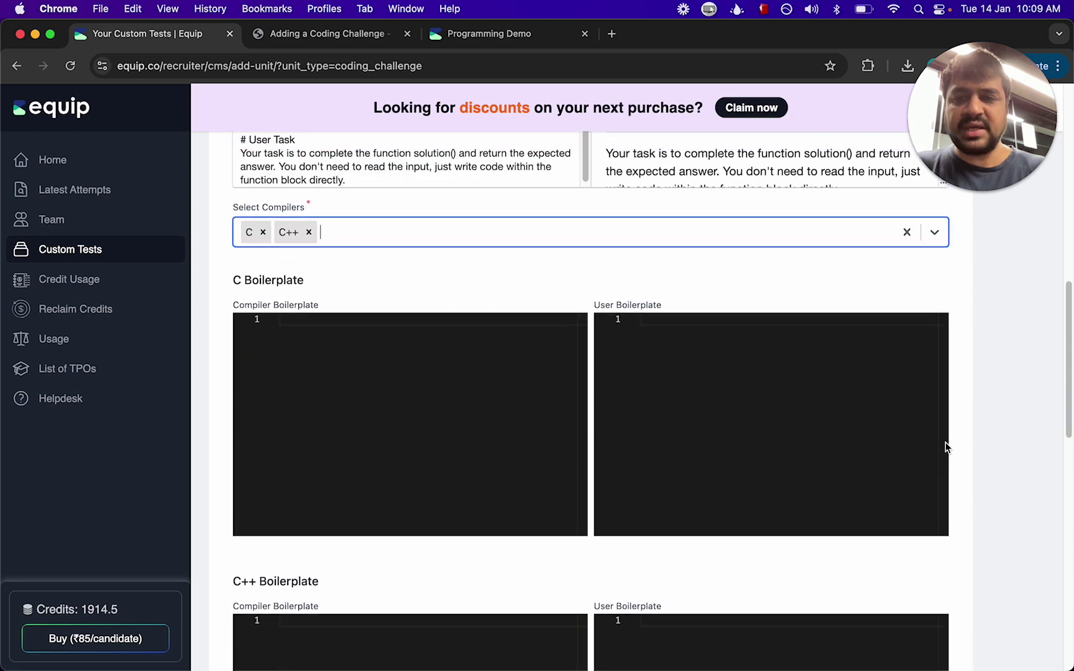
pyautogui.click(263, 232)
pyautogui.click(276, 232)
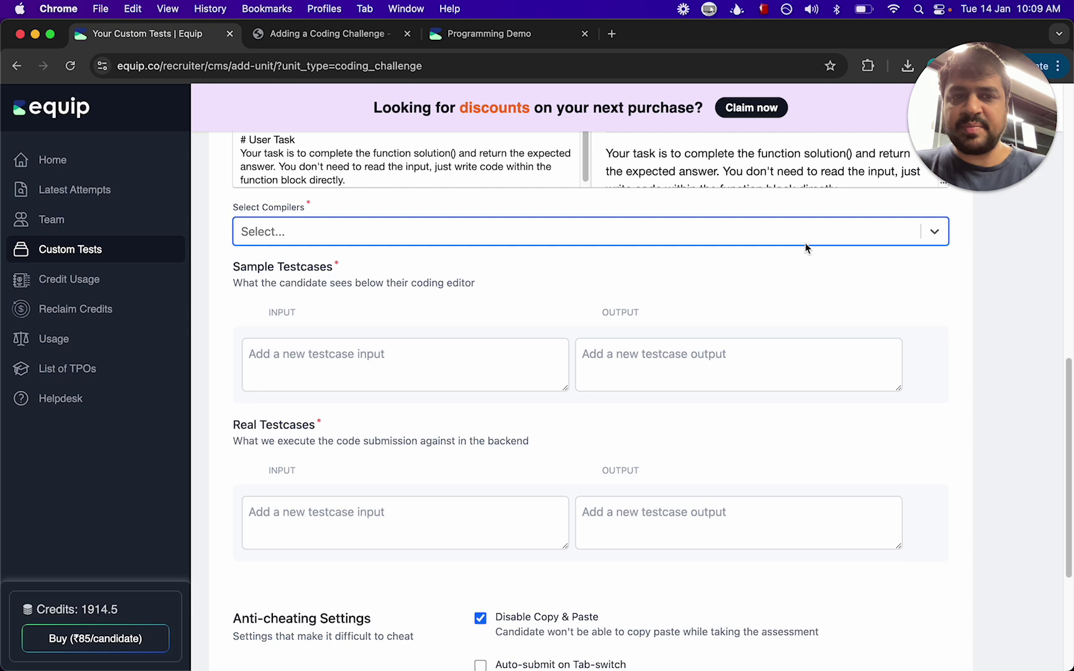
pyautogui.click(933, 231)
pyautogui.scroll(-5, 515, 400)
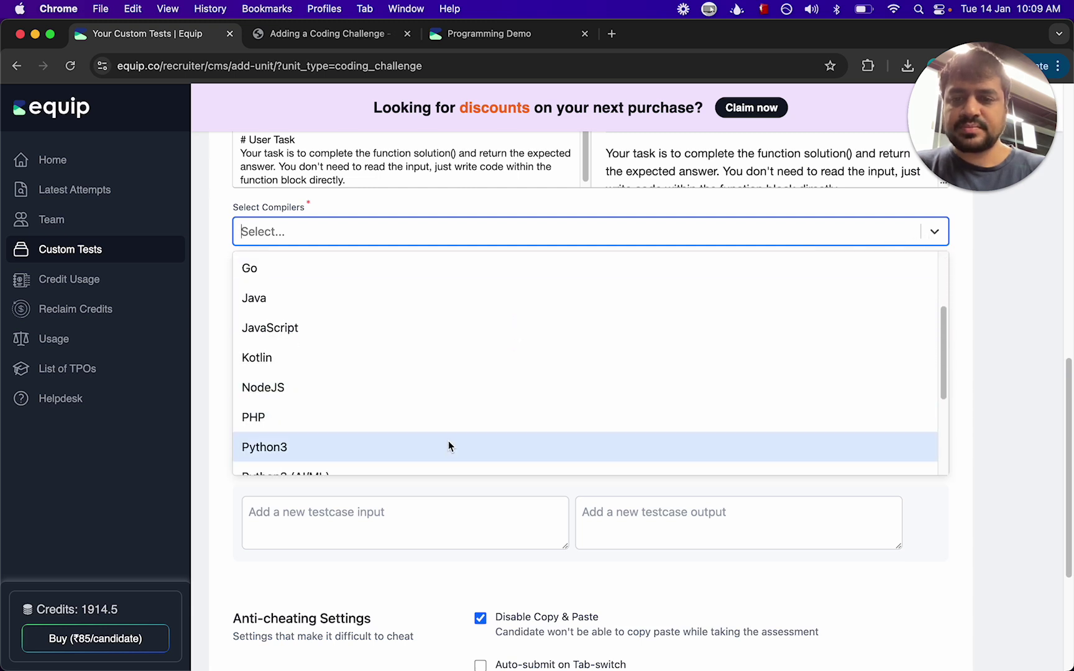
pyautogui.click(448, 444)
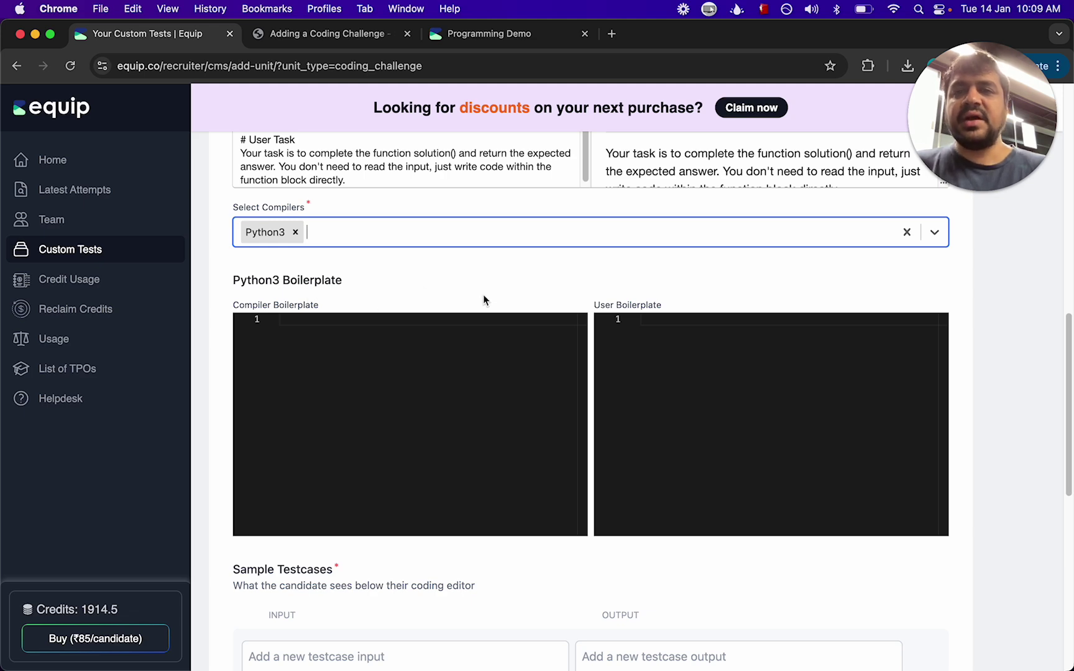
# - Compare the Python3 boilerplate fields with the demo test's starter code, and read the guide's Boilerplates (Driver Code) section
pyautogui.click(496, 34)
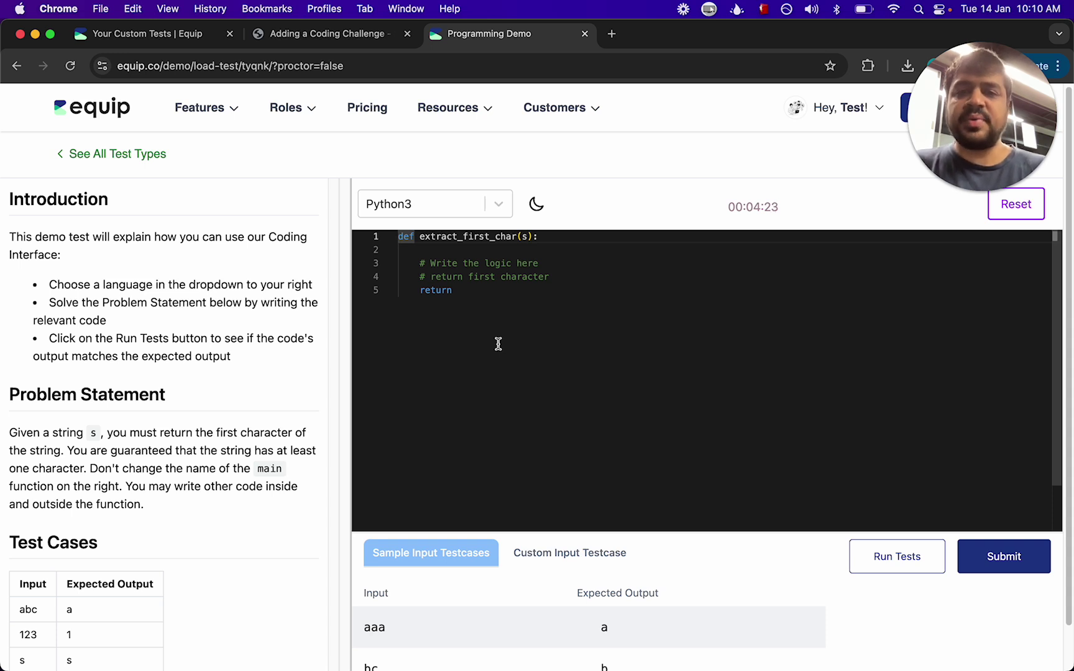
pyautogui.click(162, 33)
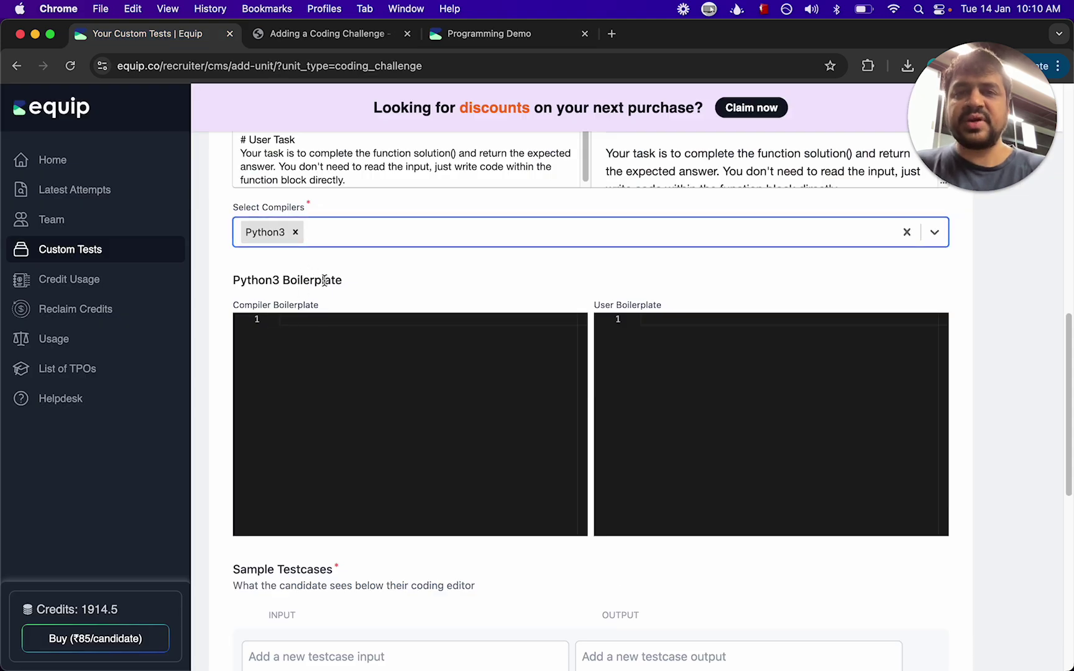
pyautogui.click(518, 33)
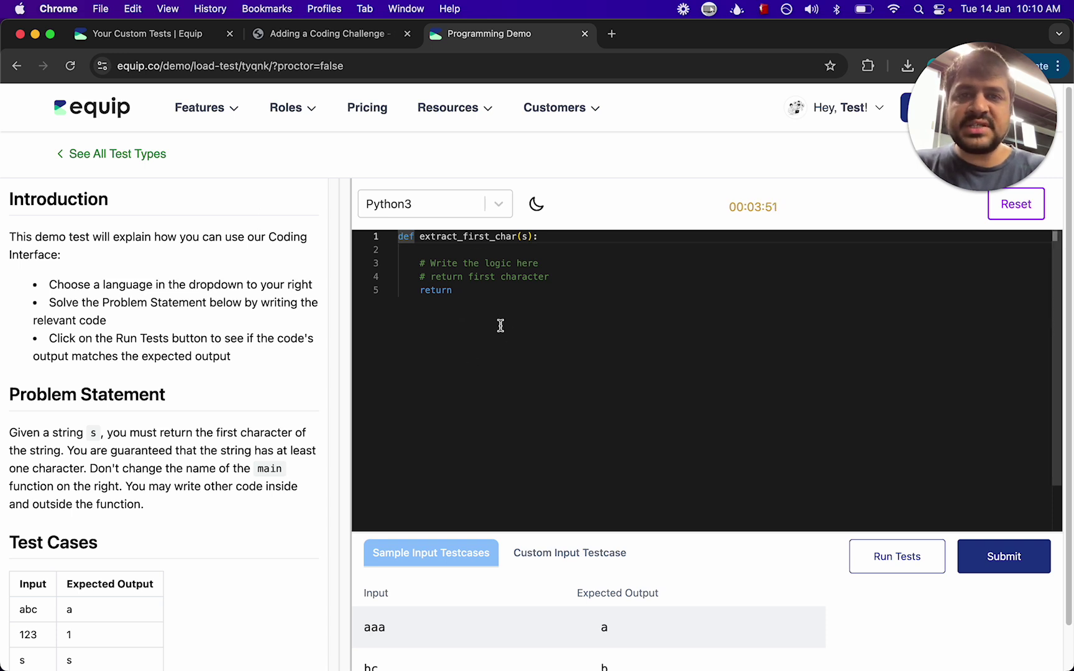
pyautogui.click(155, 36)
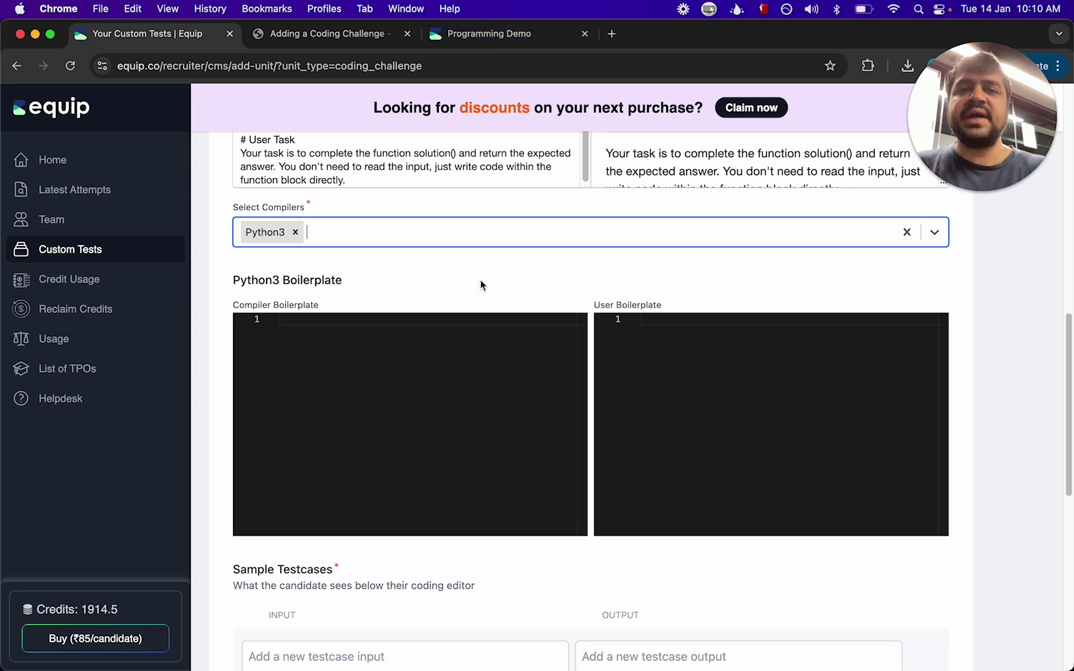
pyautogui.click(507, 34)
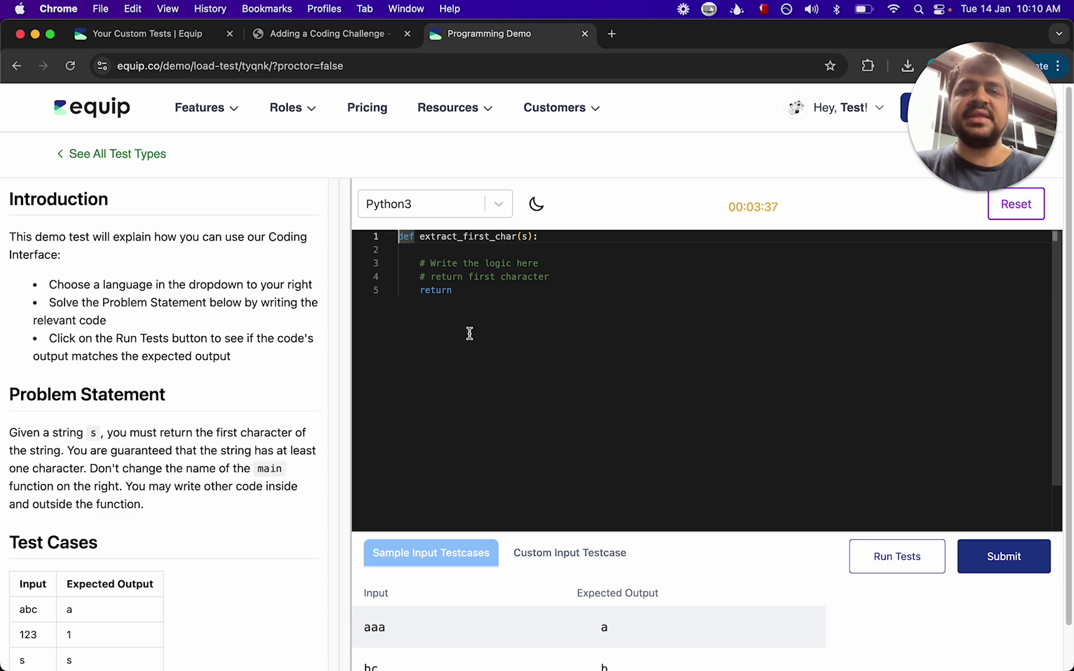
pyautogui.click(174, 28)
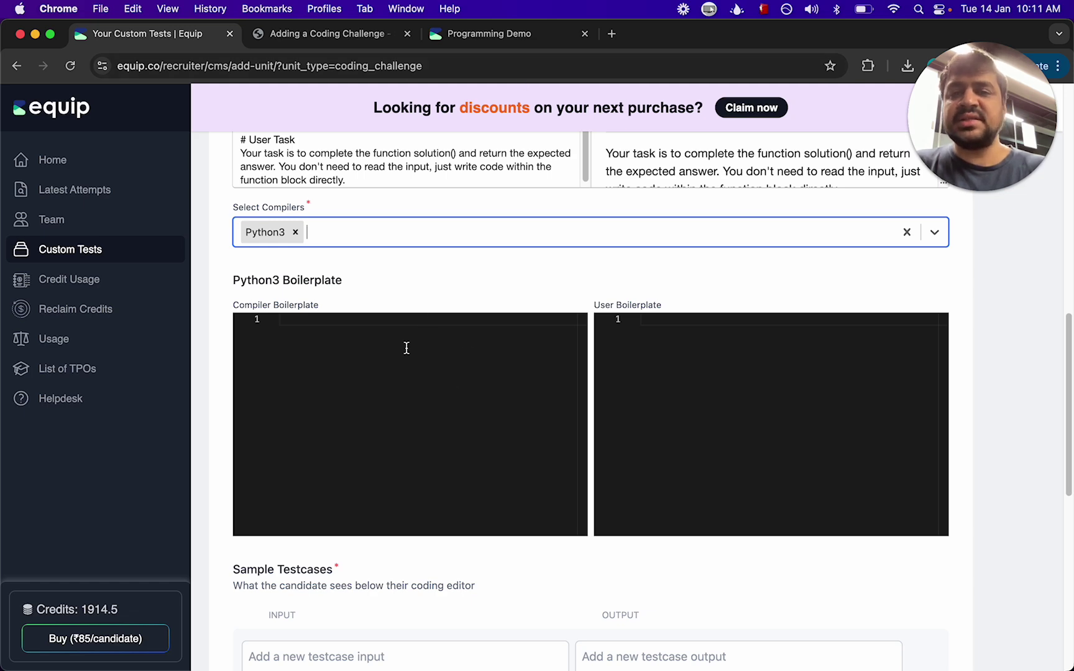
pyautogui.click(487, 34)
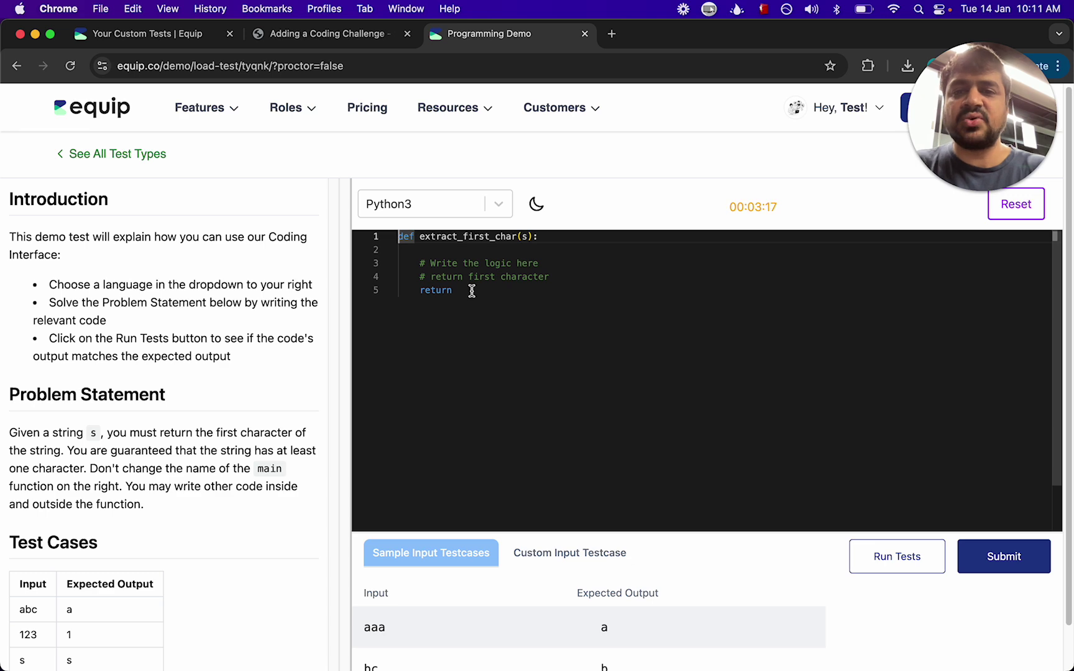
pyautogui.click(359, 36)
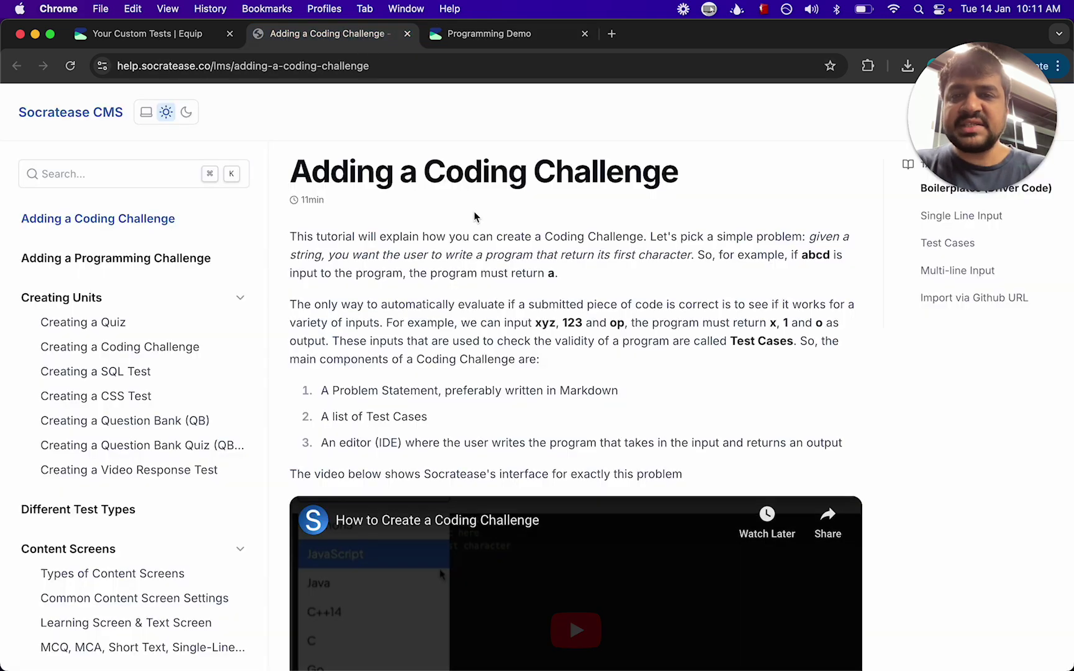
pyautogui.scroll(-2, 570, 270)
pyautogui.scroll(2, 579, 267)
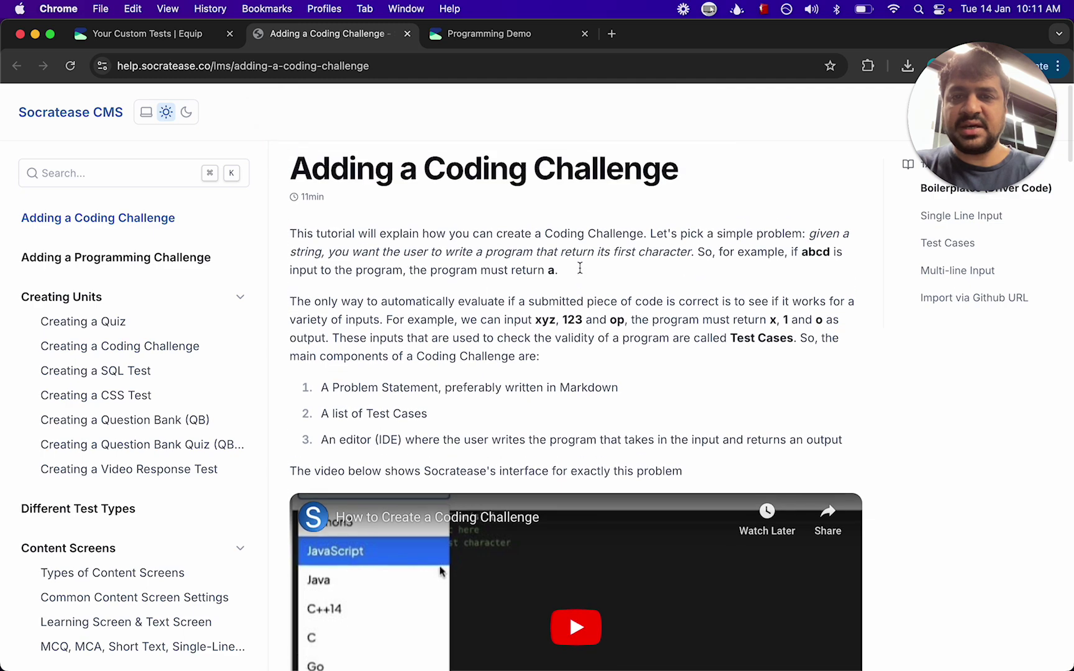
pyautogui.scroll(-10, 656, 325)
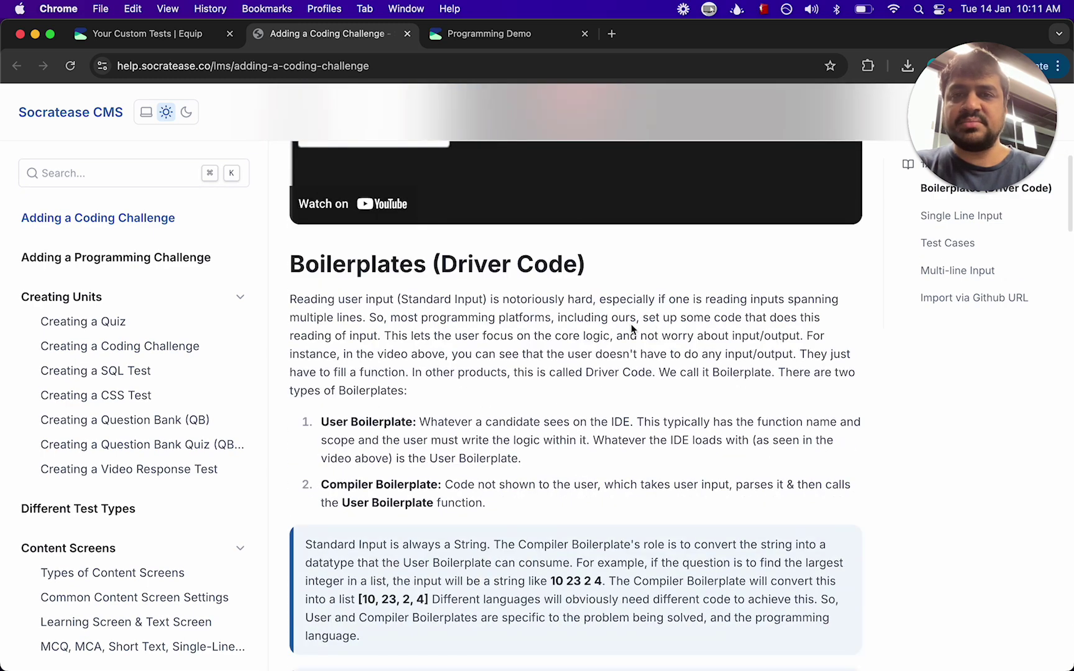
pyautogui.click(186, 37)
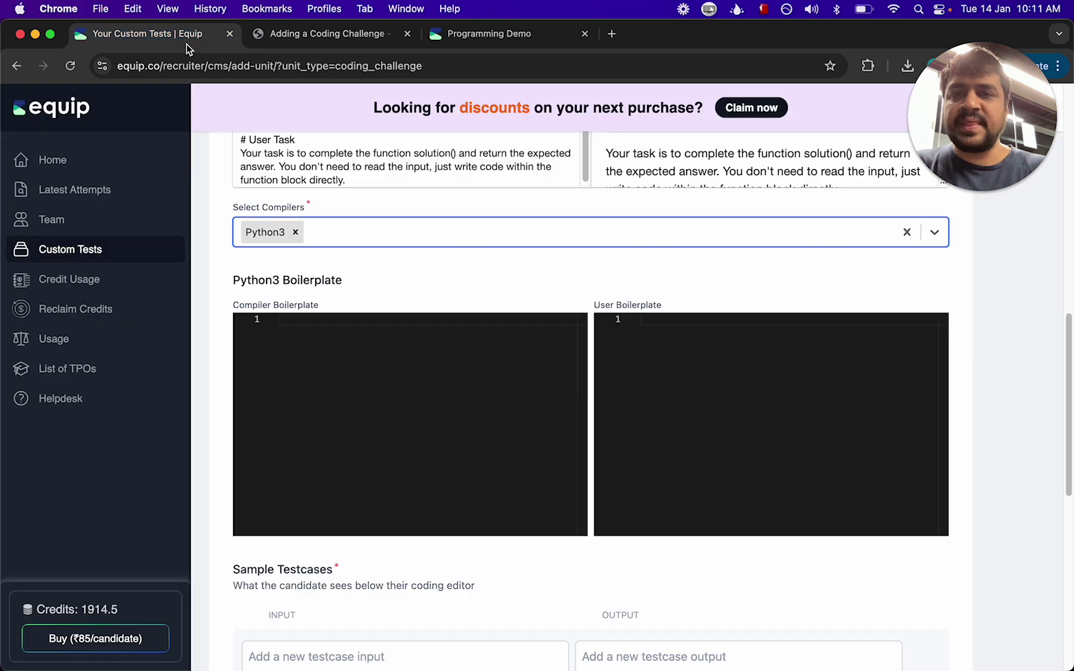
# - Copy the two-line Python compiler boilerplate calling extract_first_char(inp_str) from the guide's Single Line Input example into the Python3 Compiler Boilerplate
pyautogui.click(292, 41)
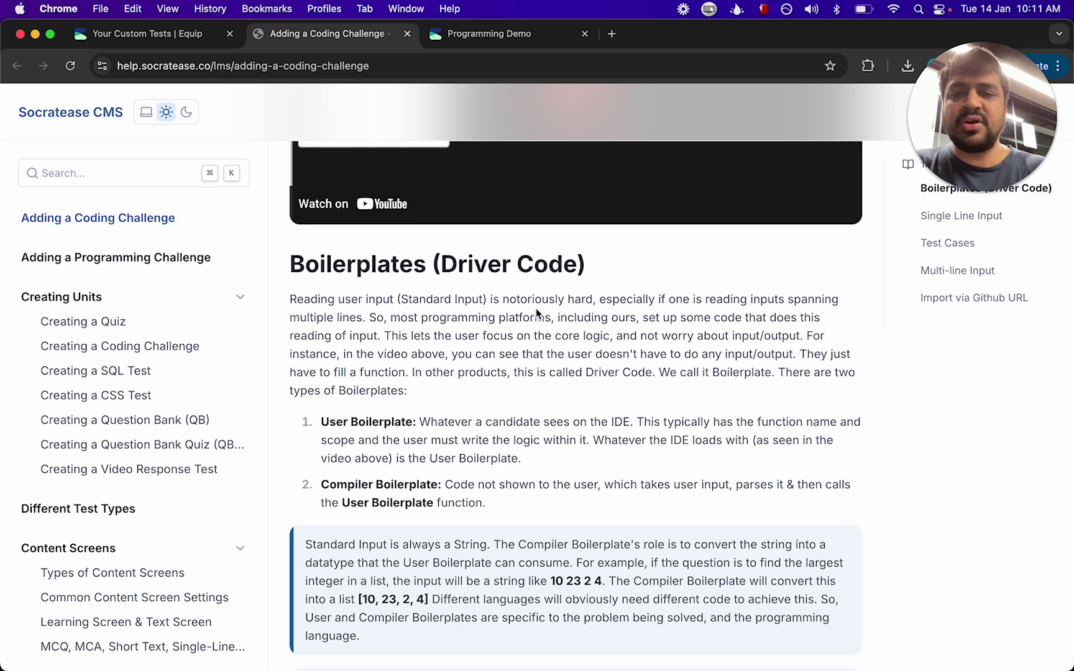
pyautogui.scroll(-5, 559, 412)
pyautogui.scroll(-3, 560, 414)
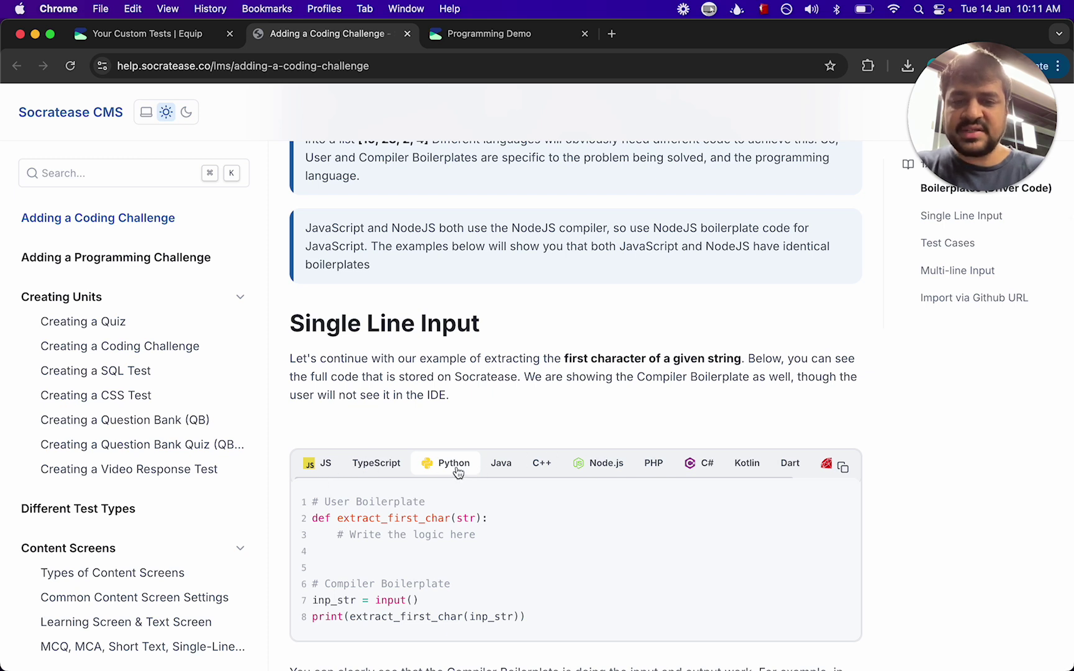
pyautogui.moveTo(534, 615); pyautogui.dragTo(308, 606)
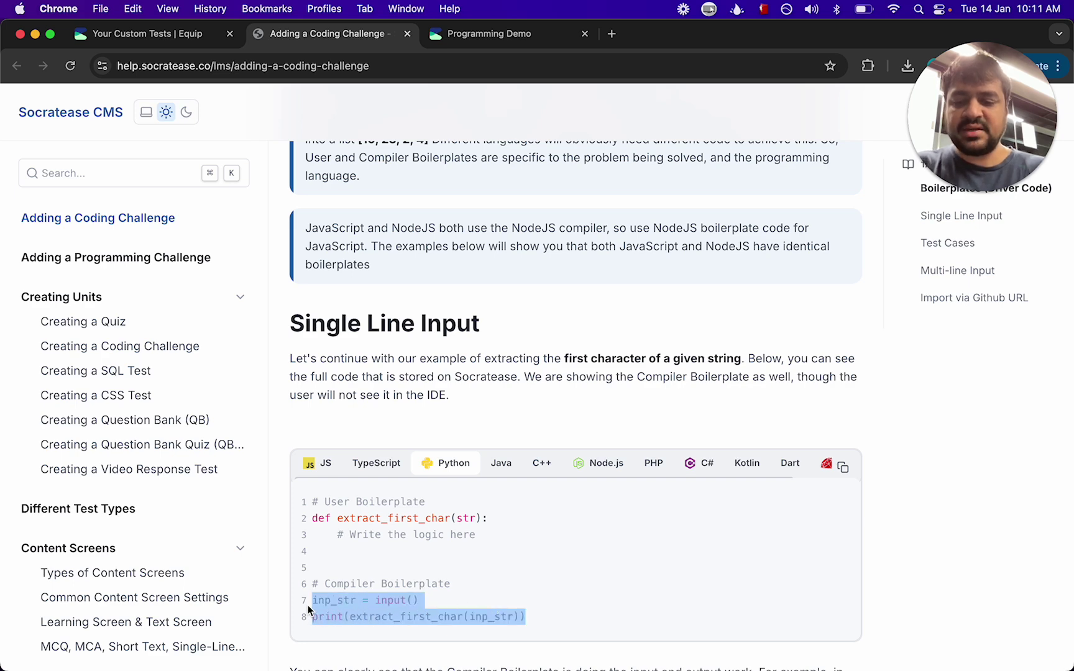
pyautogui.press('super+c')
pyautogui.press('super+1')
pyautogui.click(364, 404)
pyautogui.press('super+v')
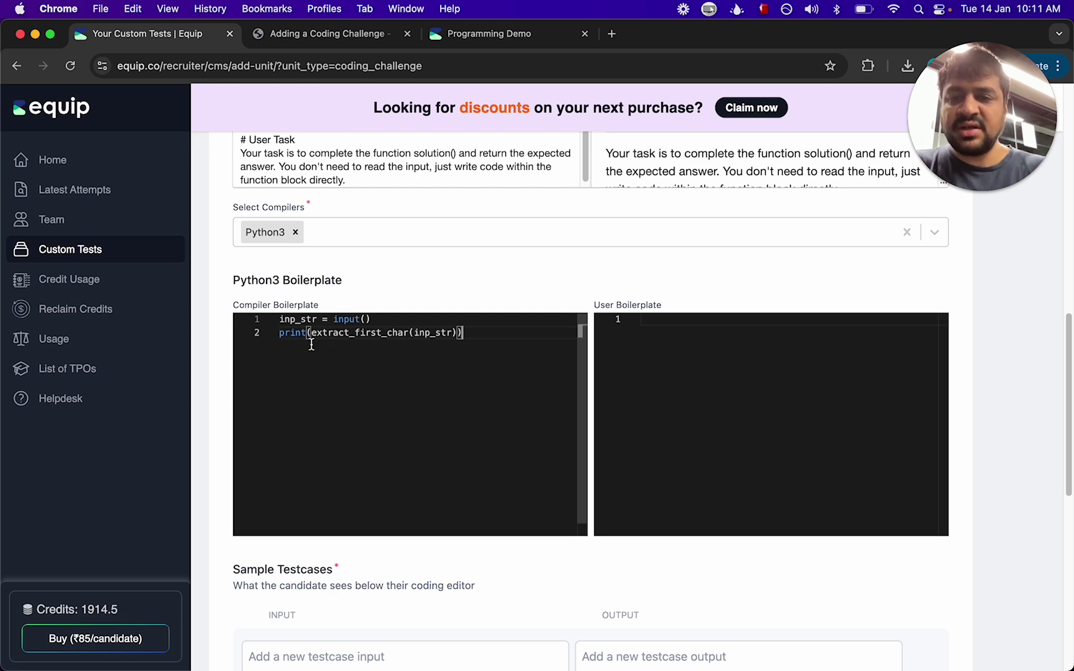
# - Copy the guide's Python user boilerplate defining extract_first_char(str) into the Python3 User Boilerplate, and compare it with the demo test's starter code
pyautogui.click(338, 37)
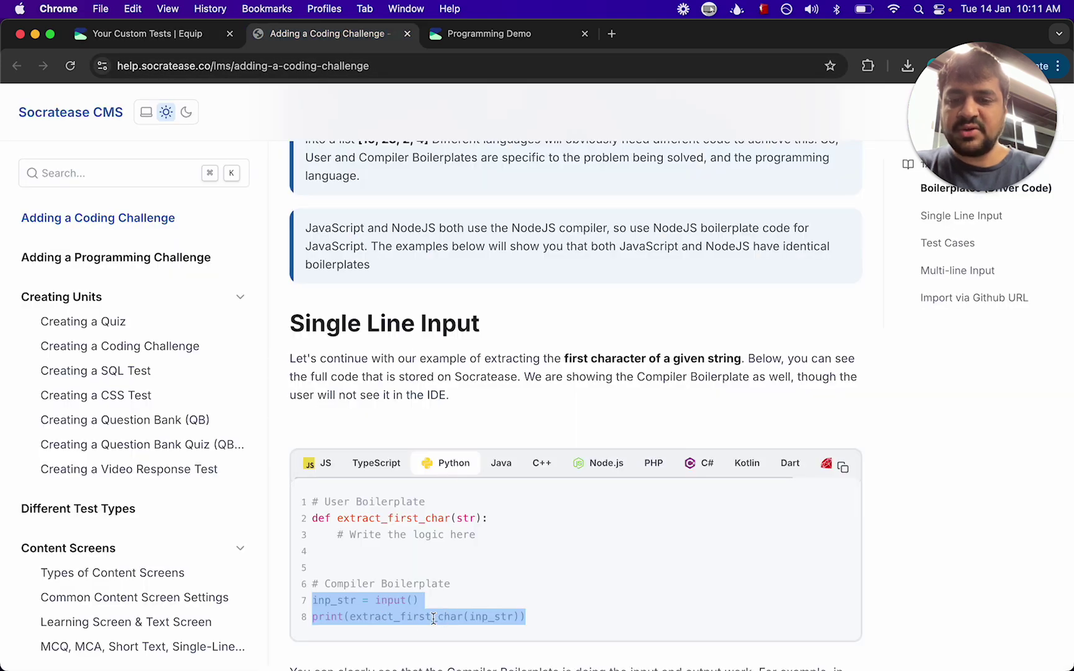
pyautogui.moveTo(489, 535); pyautogui.dragTo(311, 510)
pyautogui.press('super+c')
pyautogui.press('super+1')
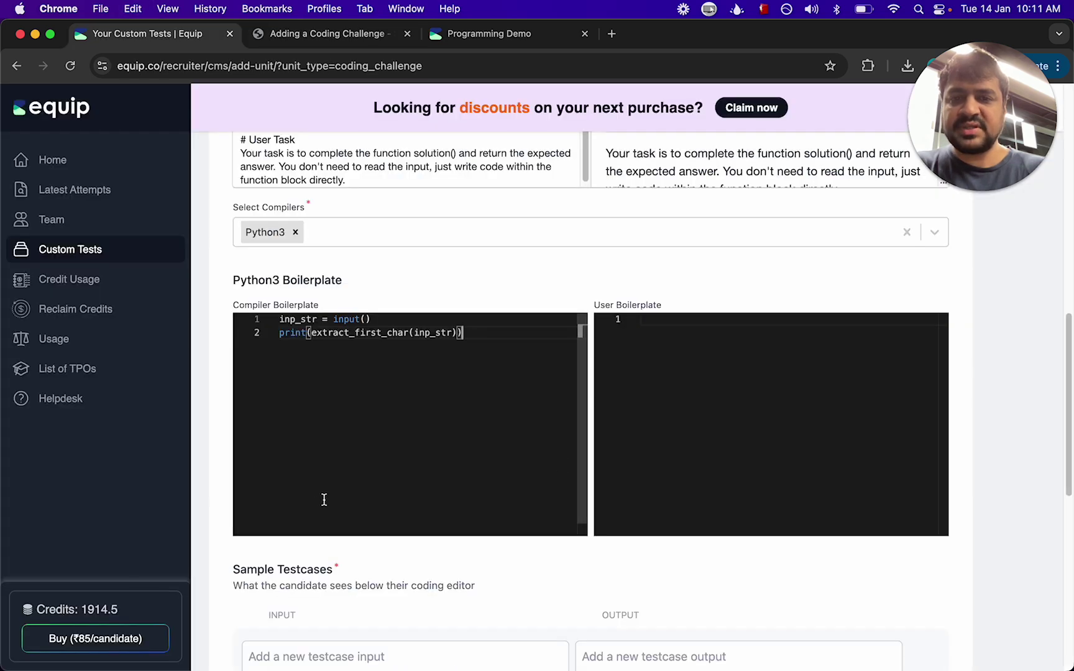
pyautogui.click(681, 376)
pyautogui.press('super+v')
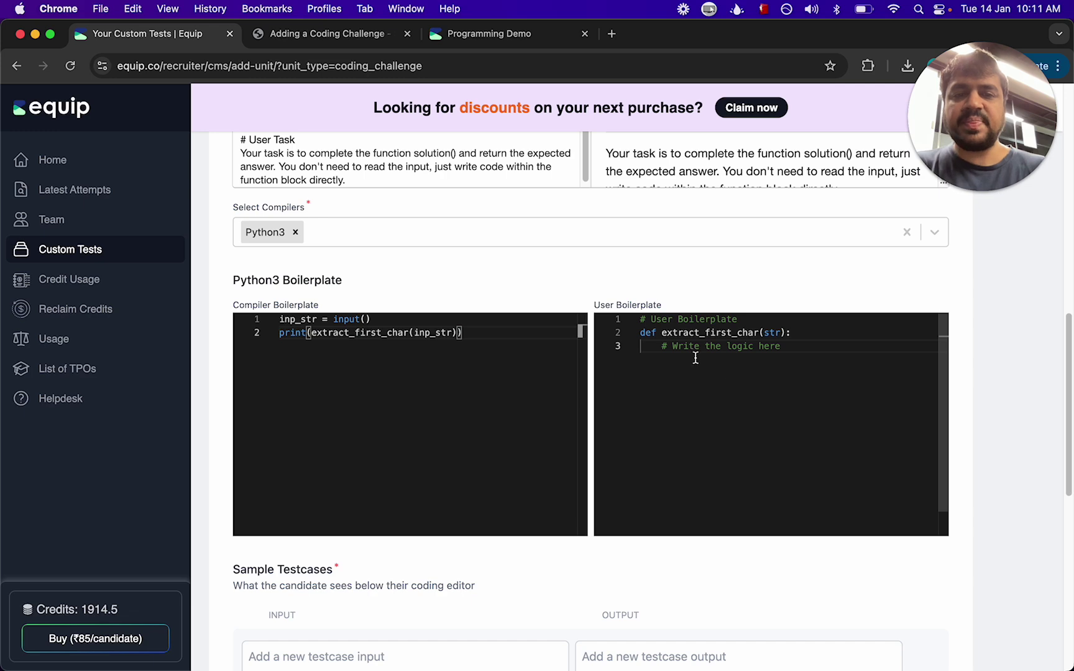
pyautogui.click(481, 34)
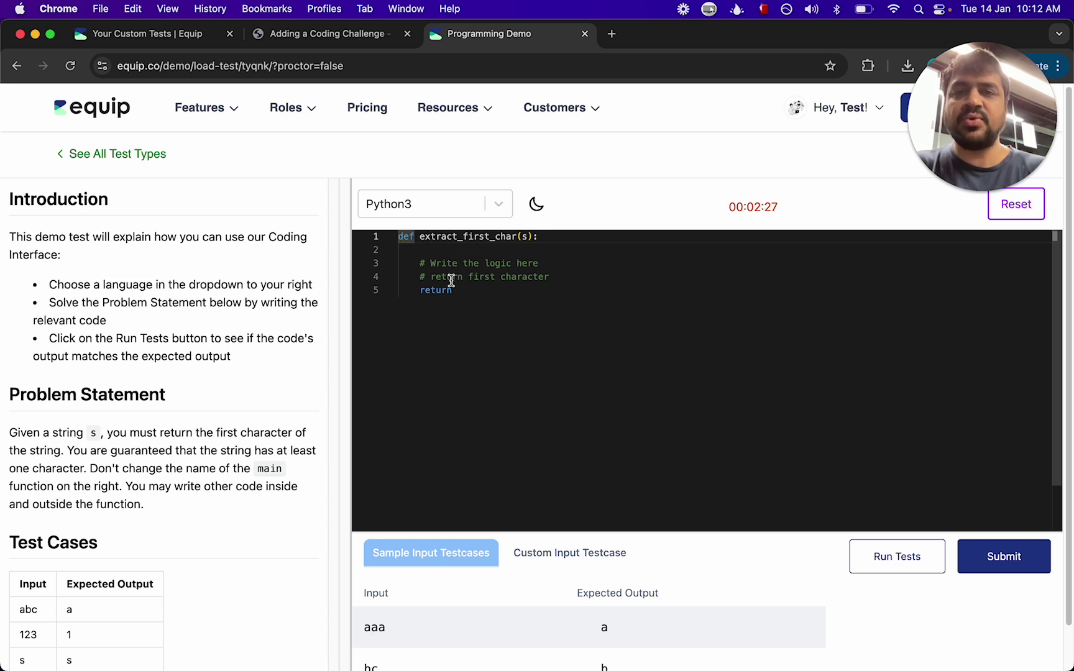
pyautogui.click(138, 31)
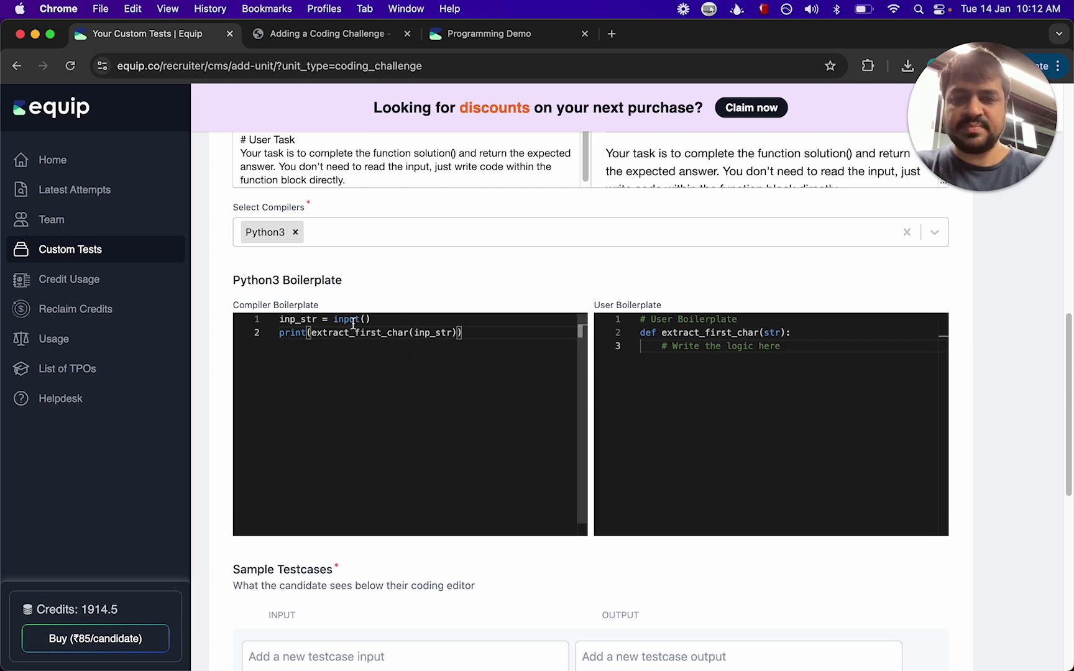
pyautogui.click(677, 332)
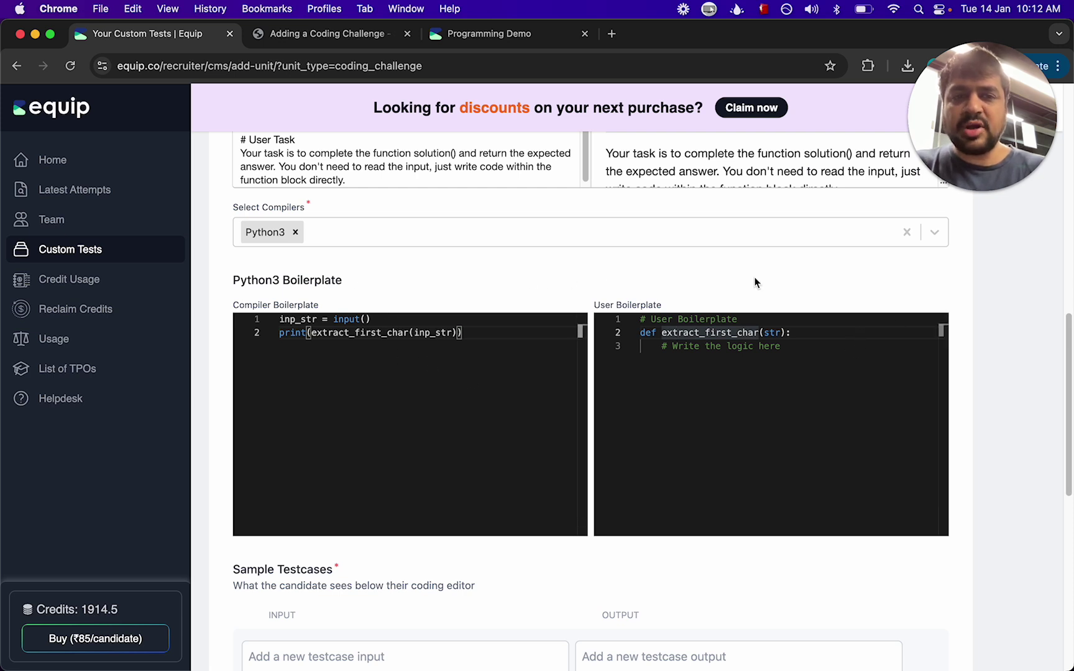
# - Add two sample testcases: input abc with output a, and input xyz with output x
pyautogui.scroll(-4, 980, 358)
pyautogui.click(353, 549)
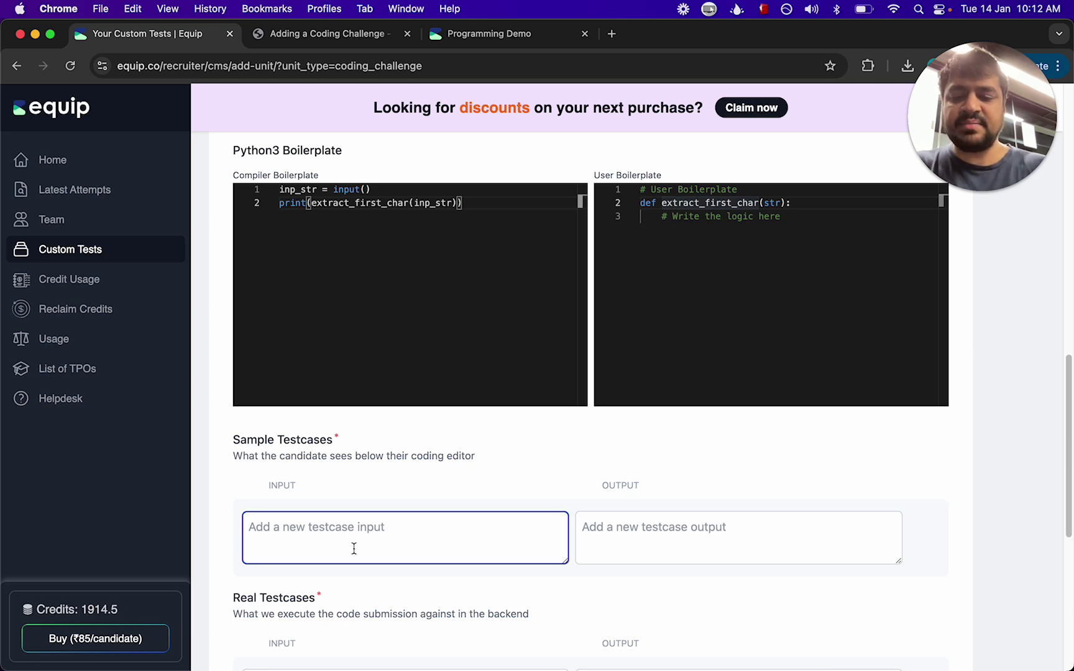
pyautogui.write('abc')
pyautogui.click(611, 544)
pyautogui.write('a')
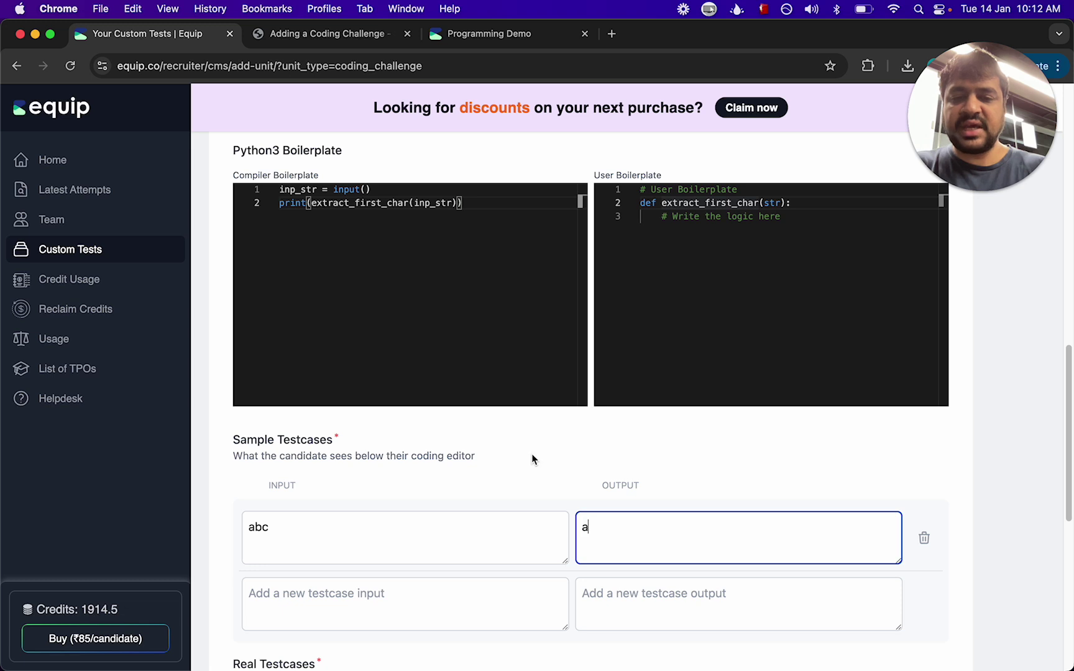
pyautogui.scroll(-3, 531, 454)
pyautogui.click(373, 521)
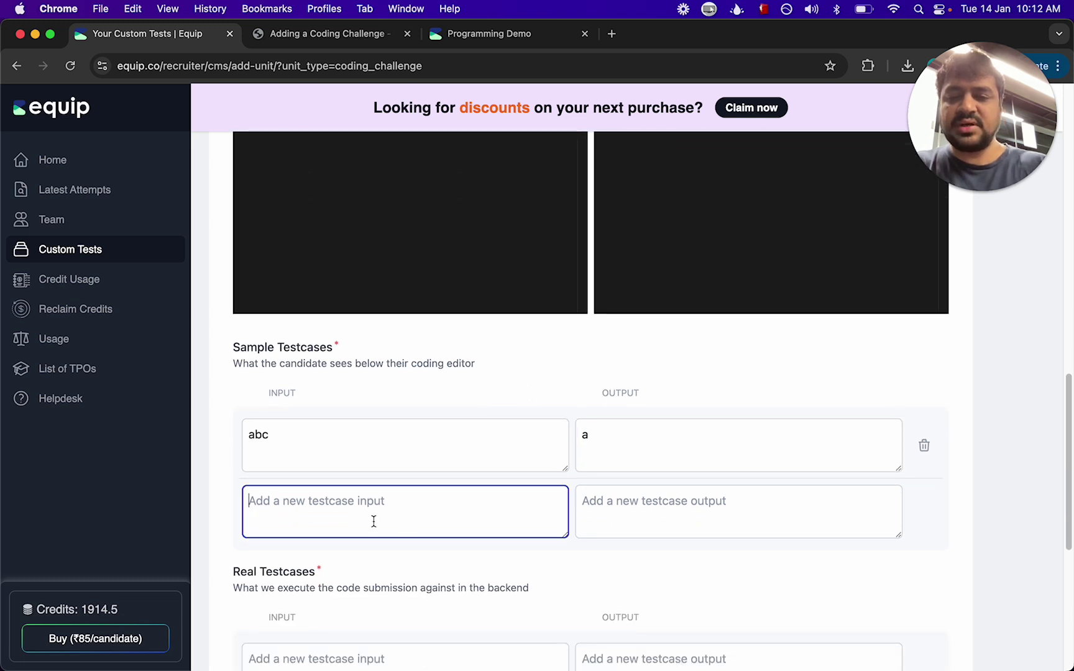
pyautogui.write('xyz')
pyautogui.click(622, 503)
pyautogui.write('x')
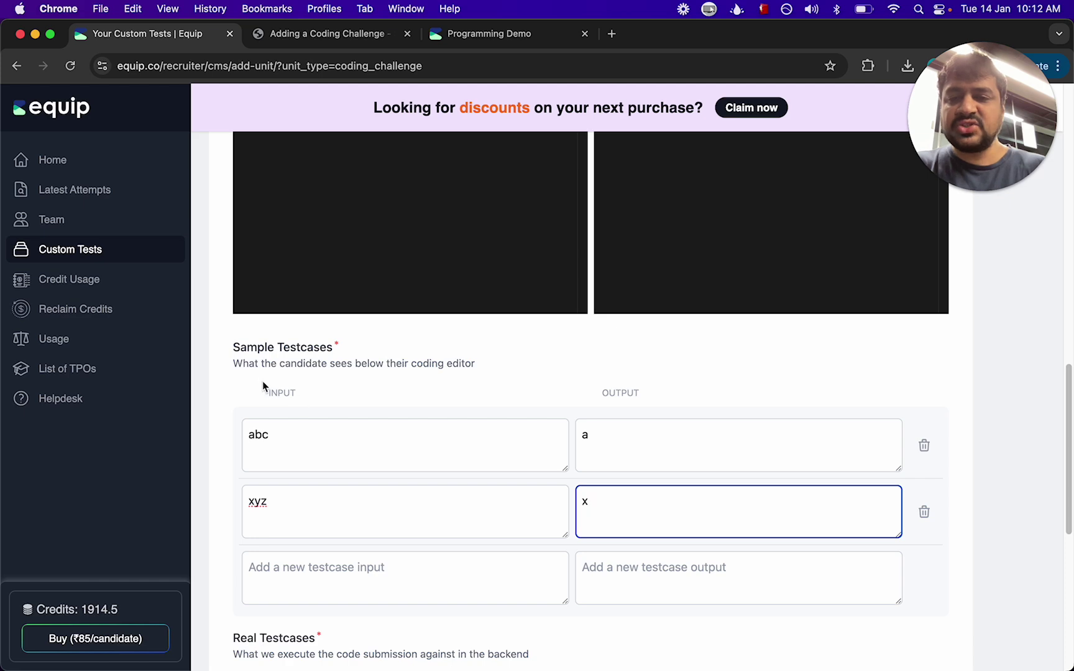
pyautogui.click(477, 35)
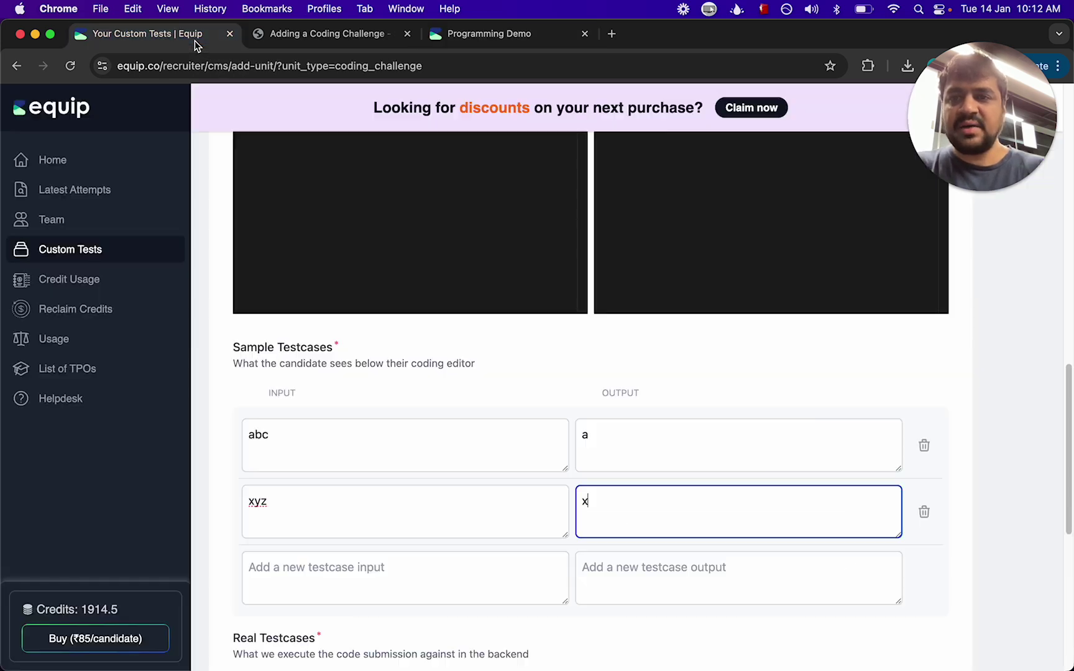
pyautogui.click(195, 39)
# - Add a real testcase with input 123 and output 1
pyautogui.scroll(-4, 1033, 393)
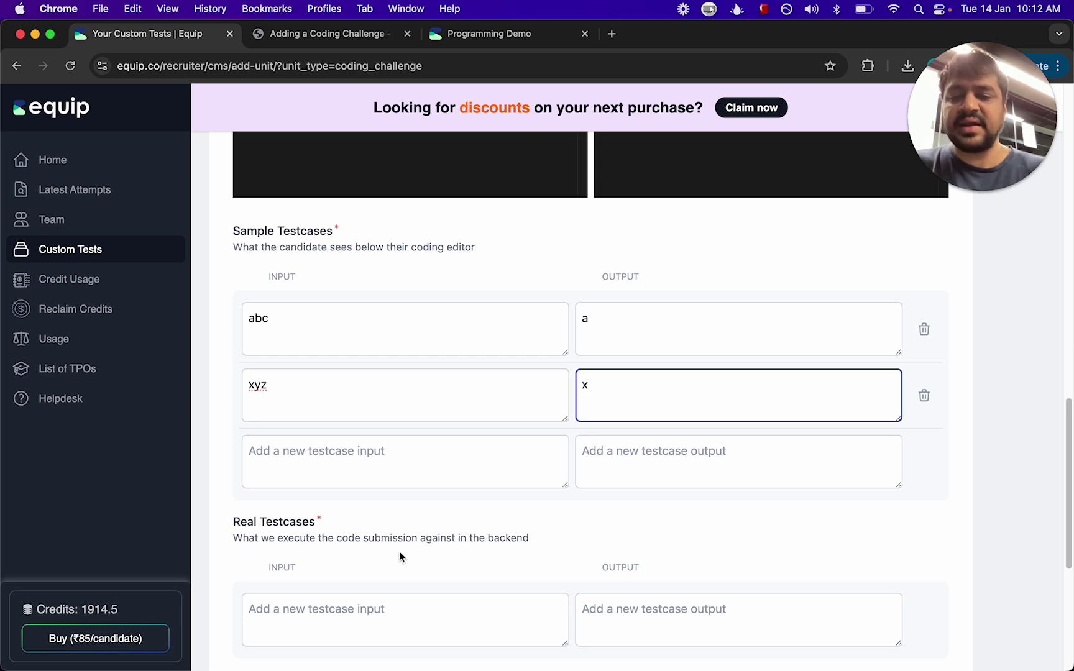
pyautogui.scroll(-3, 399, 556)
pyautogui.click(349, 537)
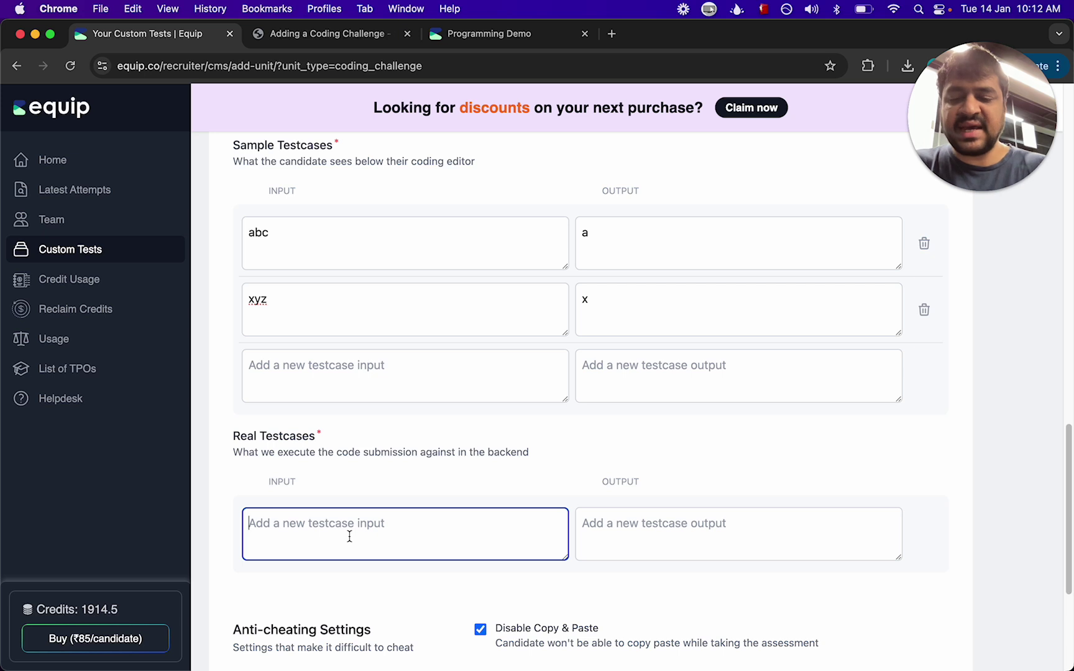
pyautogui.write('123')
pyautogui.press('Tab')
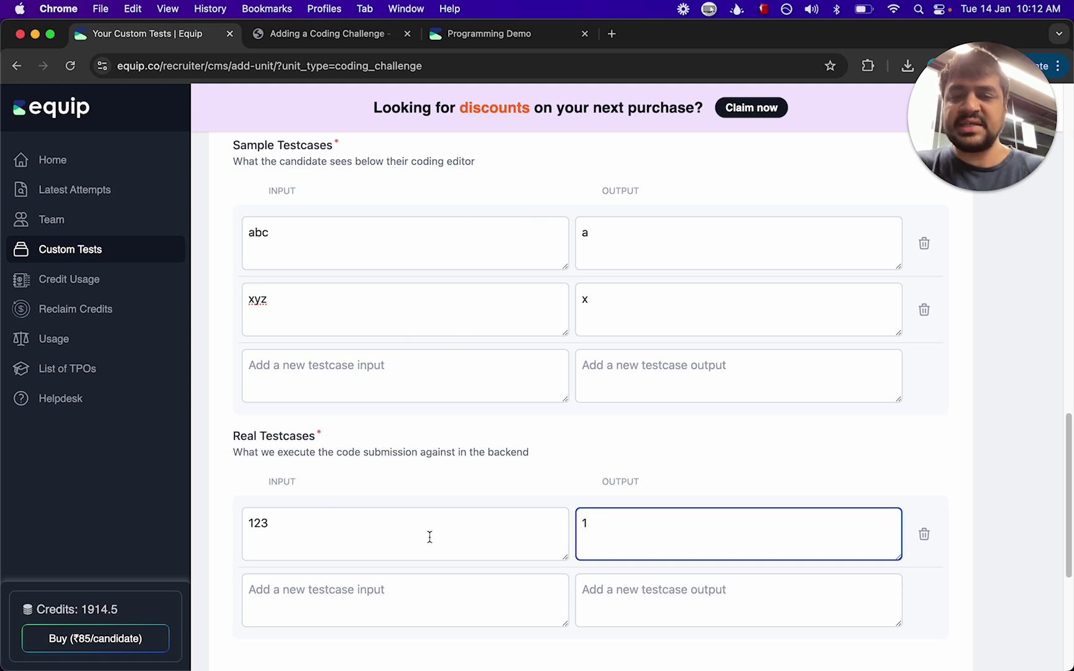
# - Look over the Anti-cheating Settings below the testcases
pyautogui.scroll(-3, 419, 489)
pyautogui.scroll(-3, 419, 490)
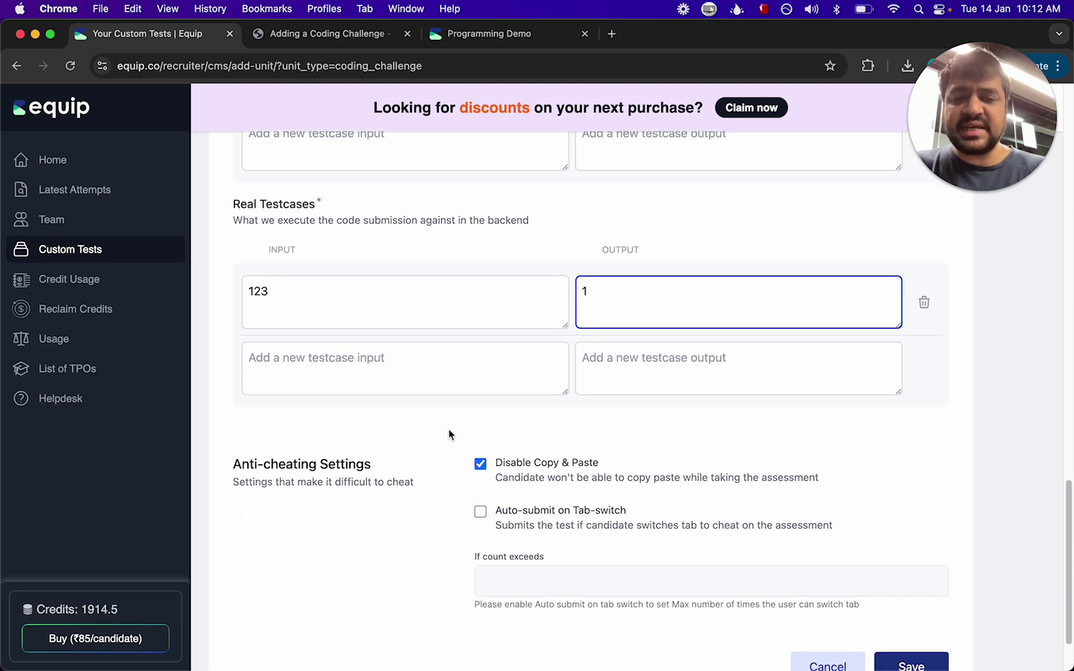
pyautogui.scroll(-2, 450, 434)
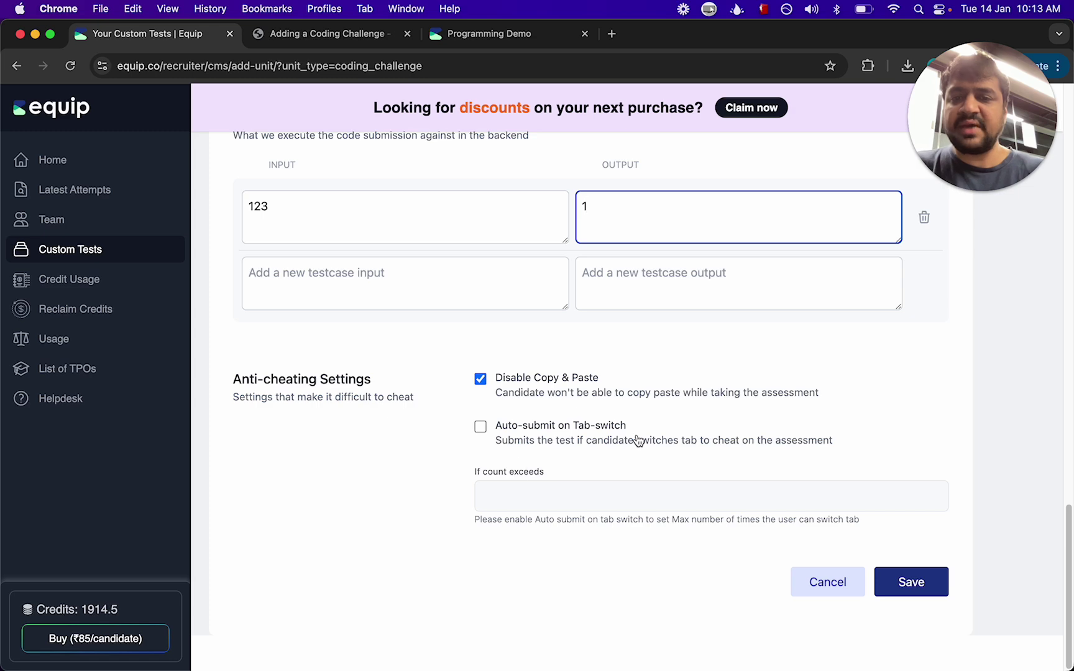
# - Add JavaScript as a second compiler alongside Python3 and look over its boilerplate editors
pyautogui.scroll(5, 637, 438)
pyautogui.click(387, 515)
pyautogui.scroll(10, 376, 373)
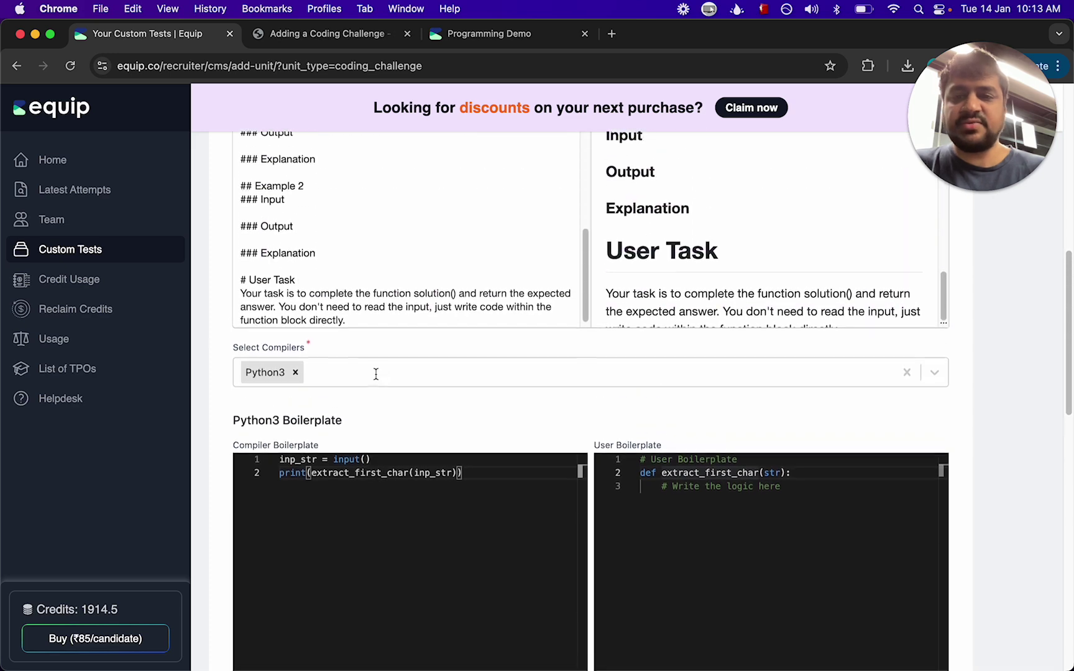
pyautogui.click(933, 376)
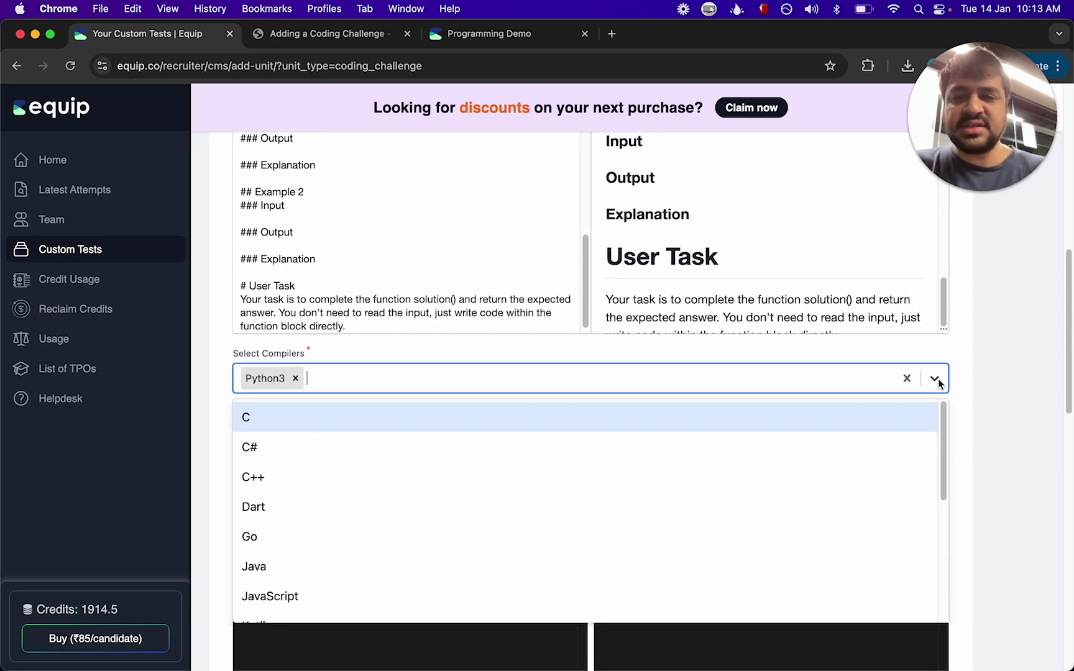
pyautogui.scroll(-1, 445, 510)
pyautogui.click(372, 578)
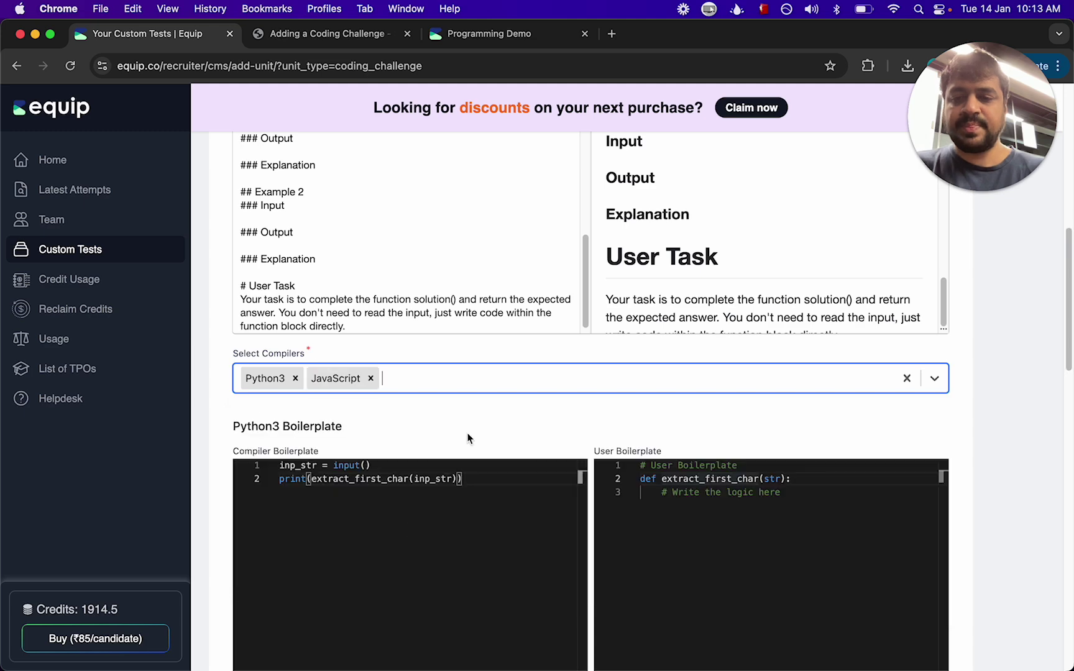
pyautogui.scroll(-3, 465, 431)
pyautogui.scroll(-1, 339, 480)
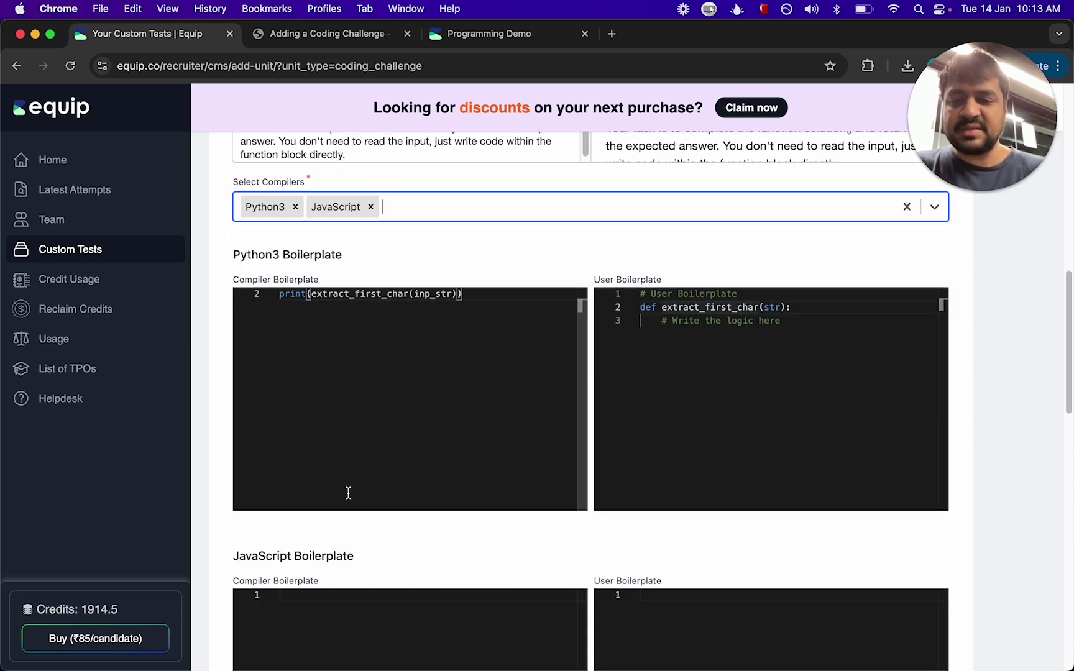
pyautogui.scroll(-3, 383, 523)
# - Look up the JavaScript user and compiler boilerplates in the coding challenge guide's Single Line Input example
pyautogui.click(341, 31)
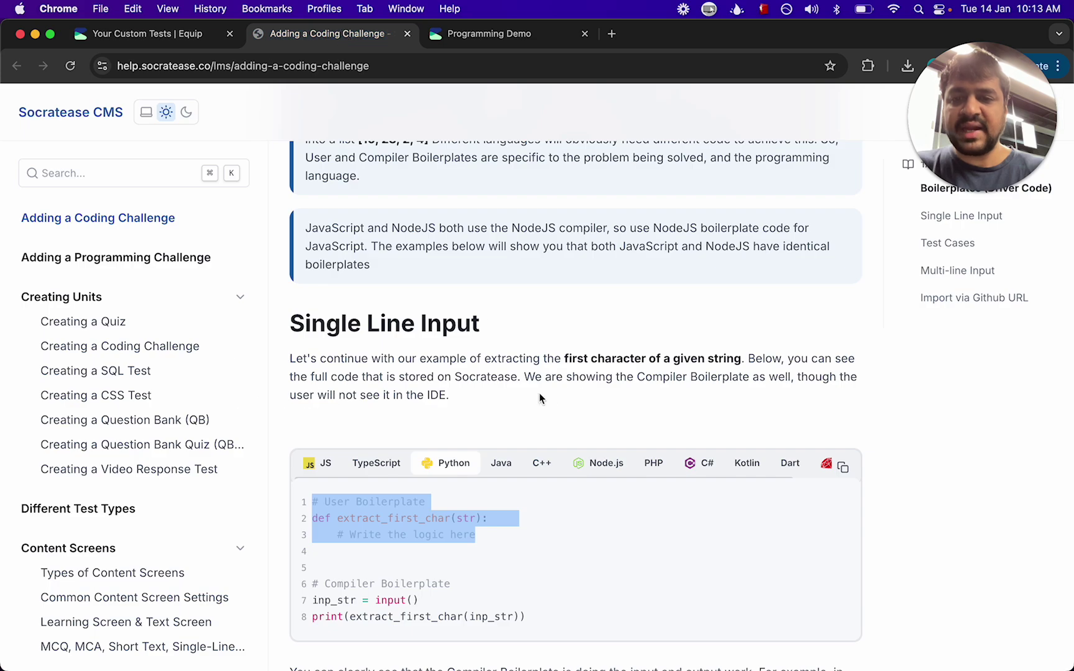
pyautogui.click(328, 464)
pyautogui.scroll(-2, 532, 371)
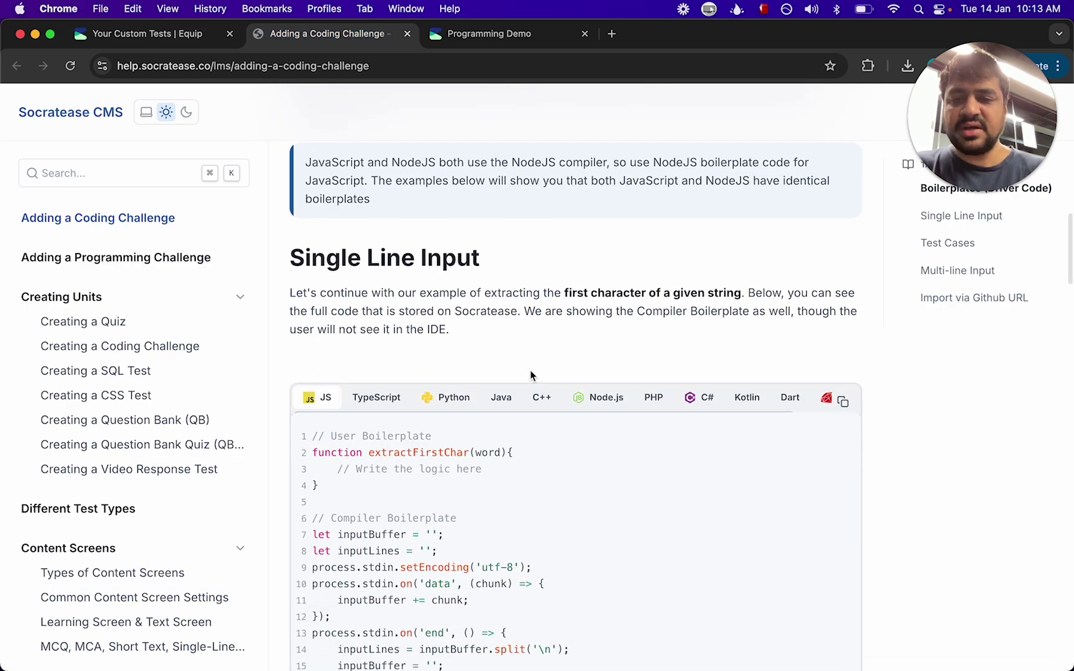
pyautogui.scroll(-3, 538, 482)
pyautogui.scroll(-1, 515, 553)
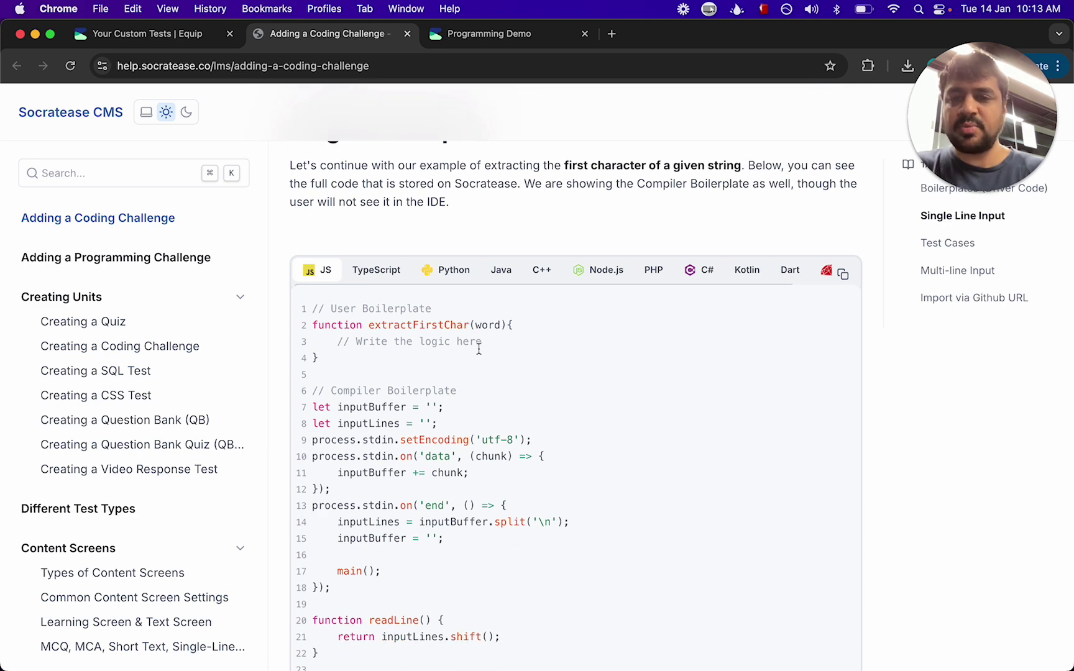
# - Remove JavaScript from the challenge's selected compilers, keeping only Python3
pyautogui.click(177, 38)
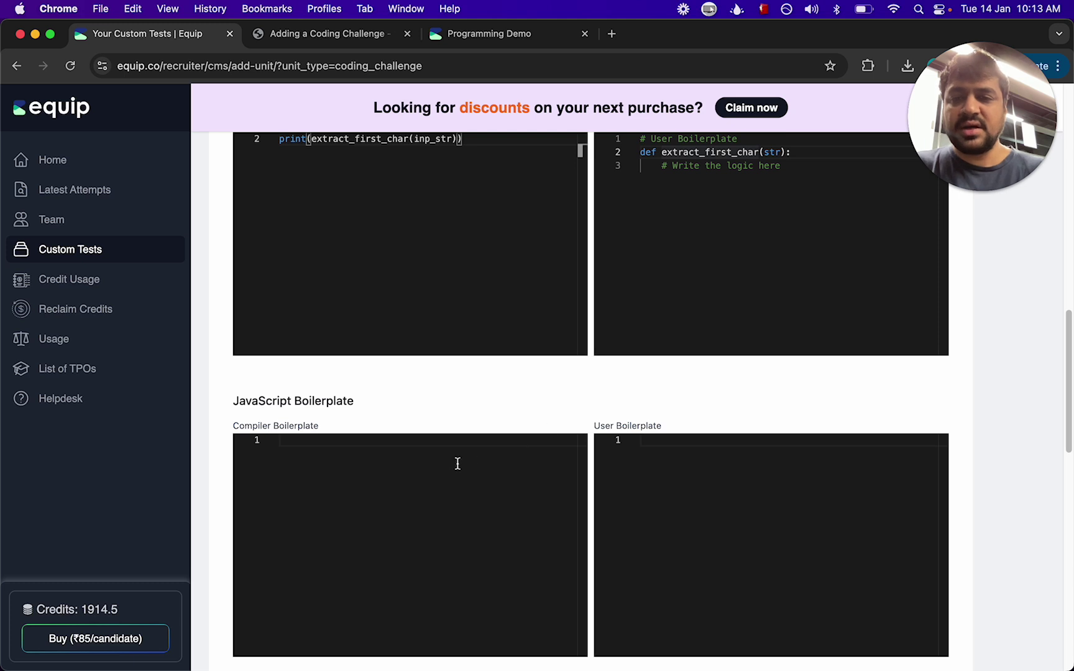
pyautogui.scroll(5, 434, 369)
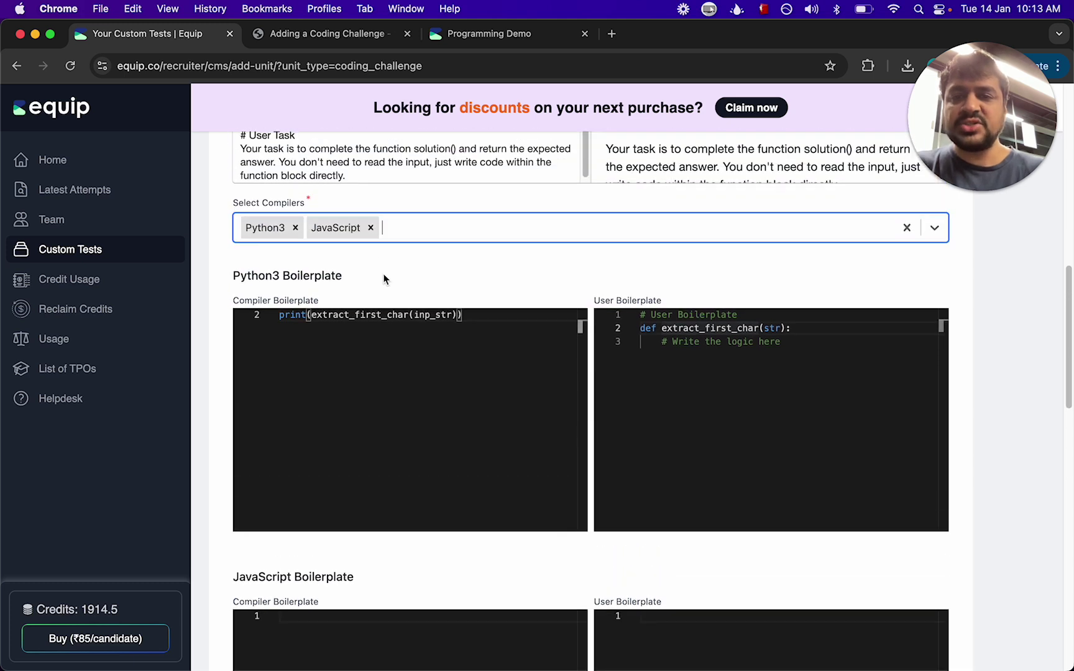
pyautogui.click(370, 228)
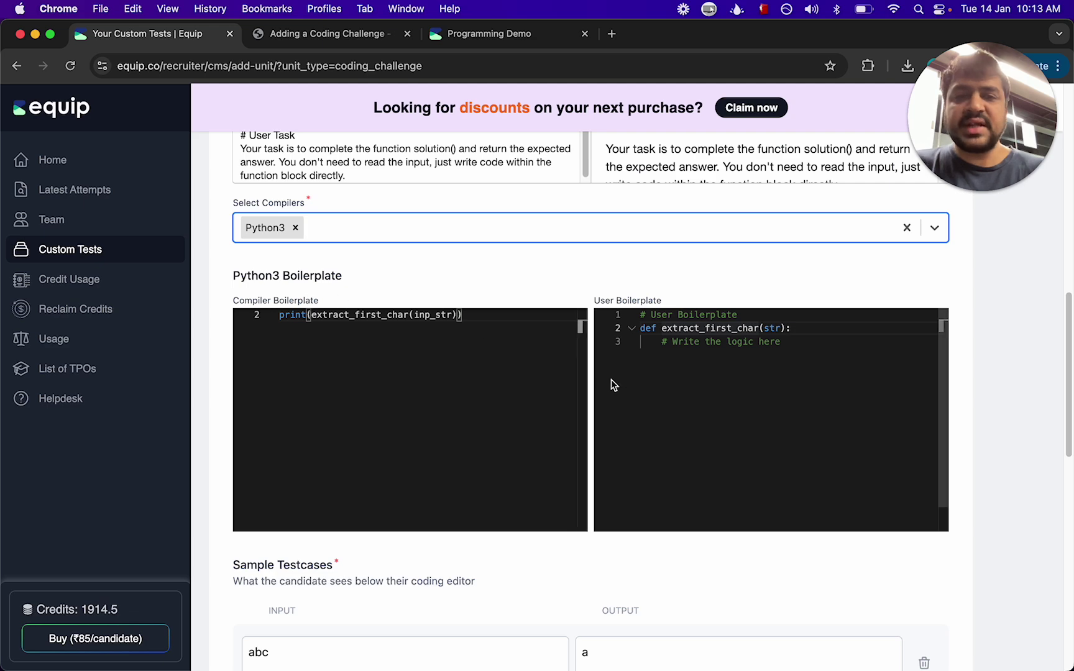
# - Read the guide's boilerplate notes and its Python Multi-line Input example, examining the compiler code that parses the three input lines
pyautogui.click(330, 34)
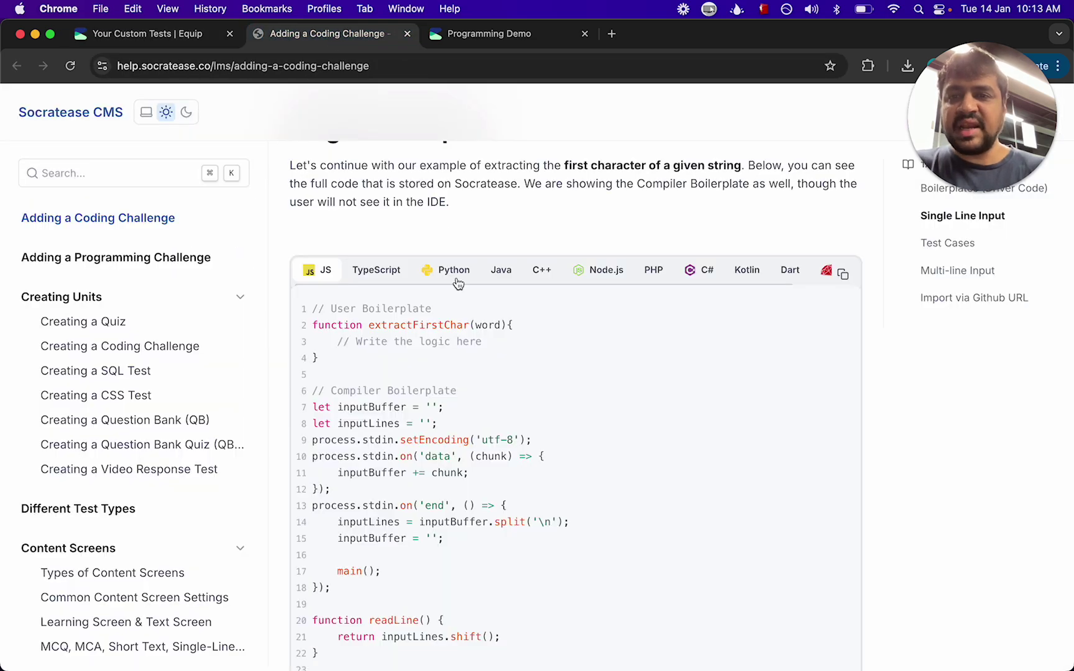
pyautogui.scroll(5, 458, 283)
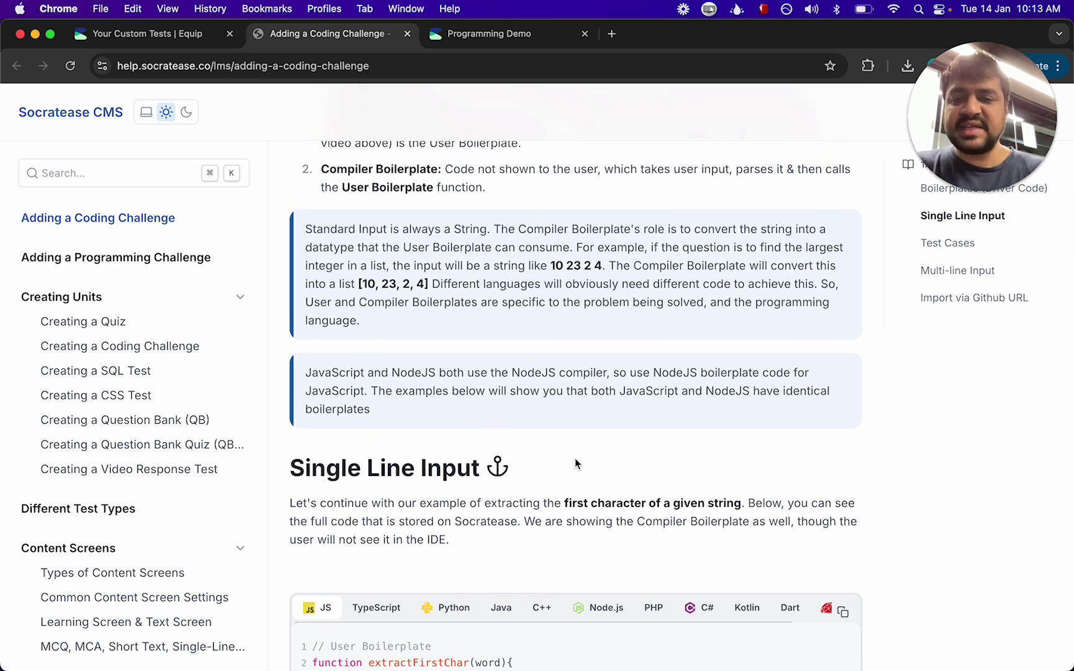
pyautogui.scroll(-4, 625, 435)
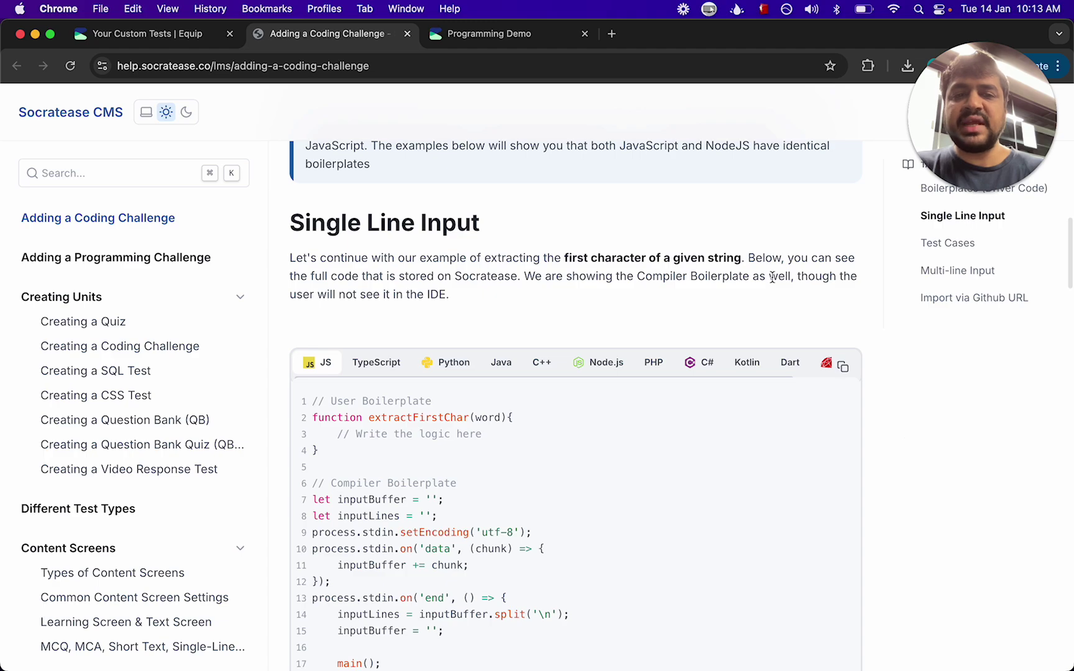
pyautogui.scroll(-8, 771, 276)
pyautogui.scroll(-15, 639, 458)
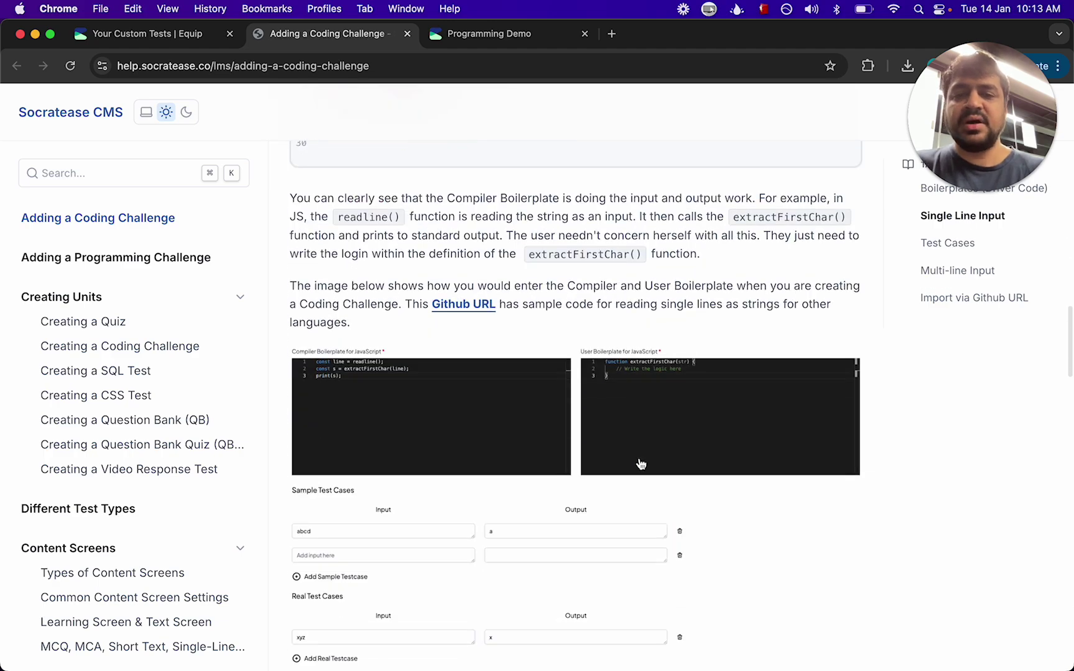
pyautogui.scroll(-4, 640, 461)
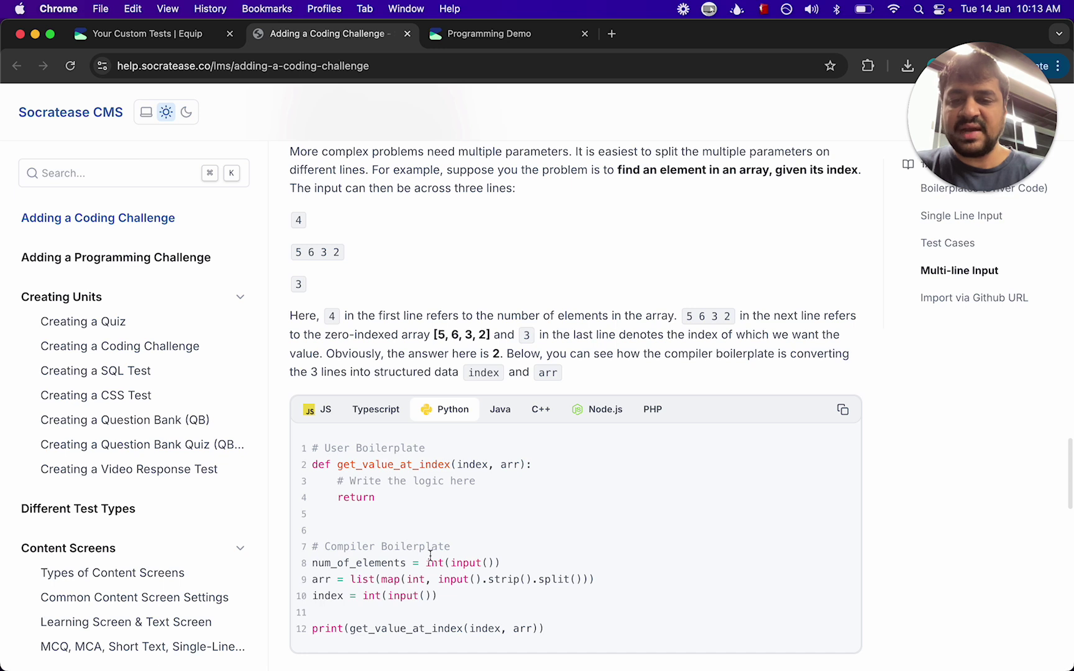
pyautogui.moveTo(336, 563); pyautogui.dragTo(397, 596)
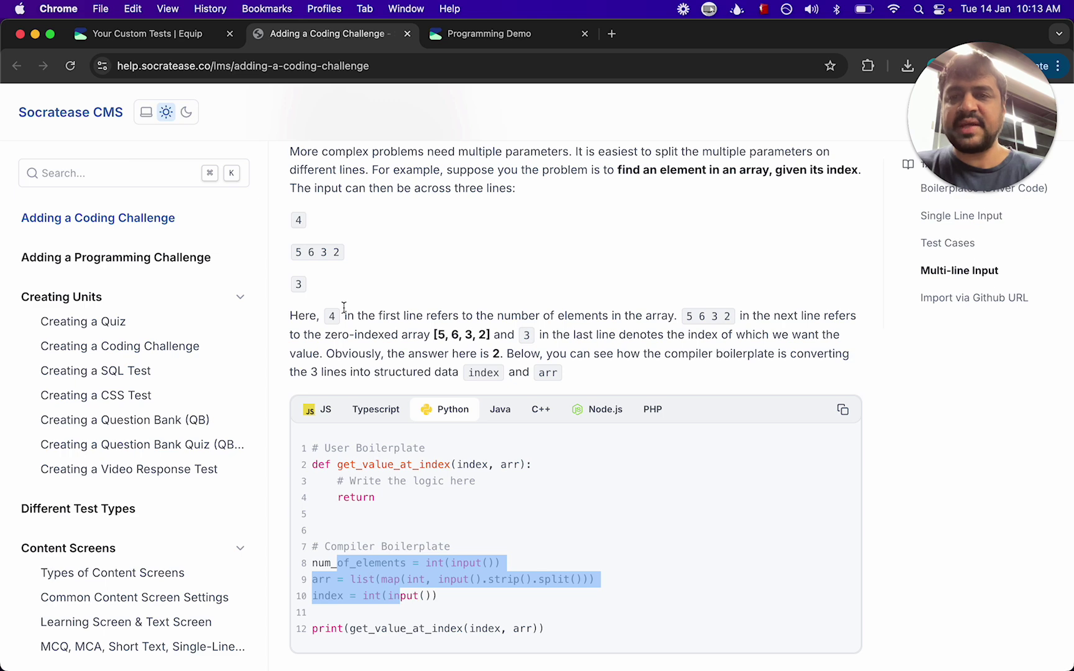
pyautogui.scroll(5, 507, 235)
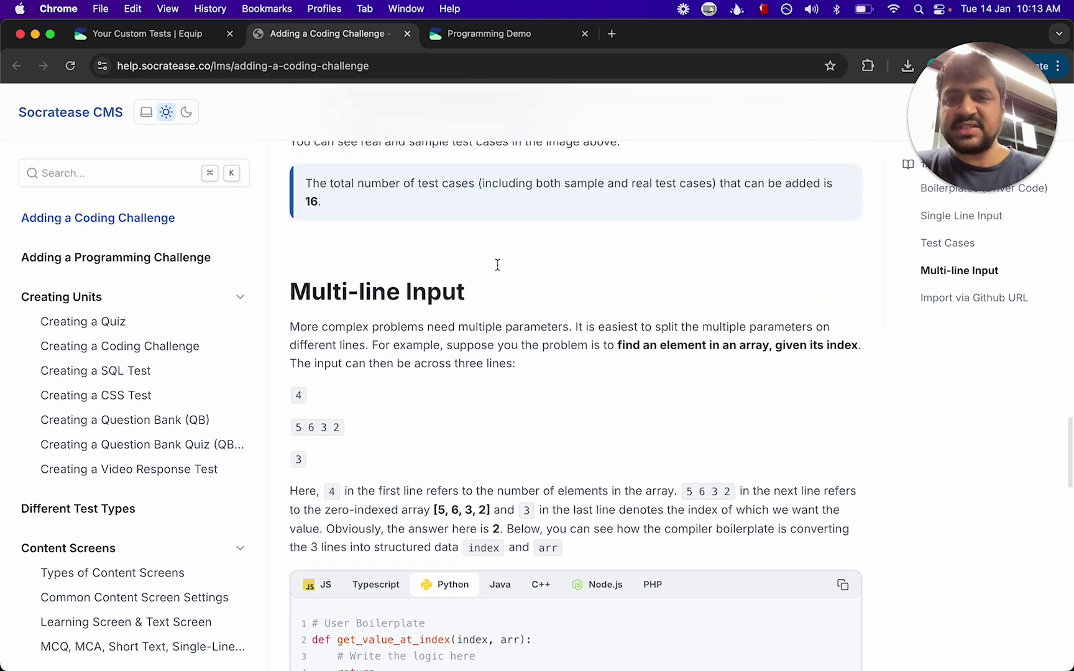
# - Review the challenge form from General Settings through the testcases to Anti-cheating Settings, and save the coding challenge
pyautogui.click(164, 32)
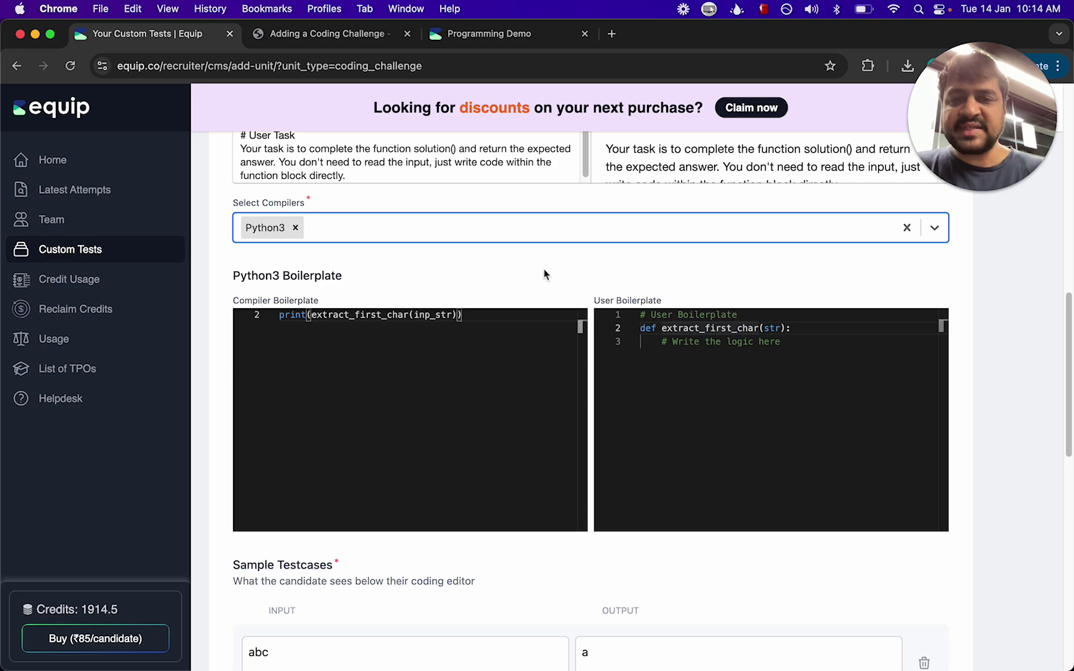
pyautogui.scroll(10, 1001, 341)
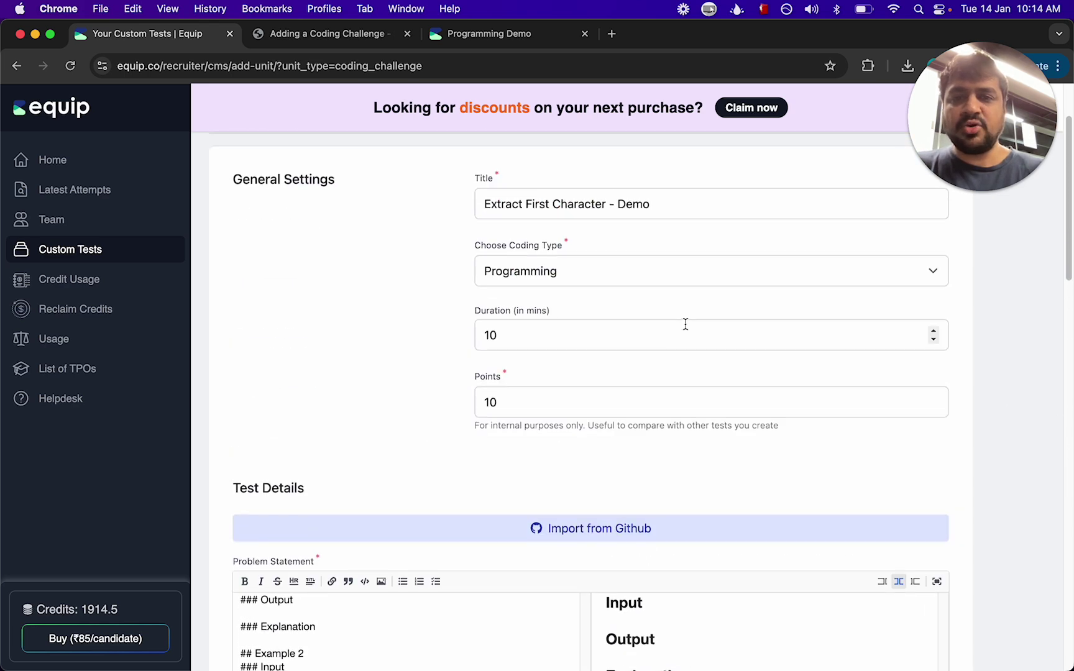
pyautogui.scroll(-6, 300, 407)
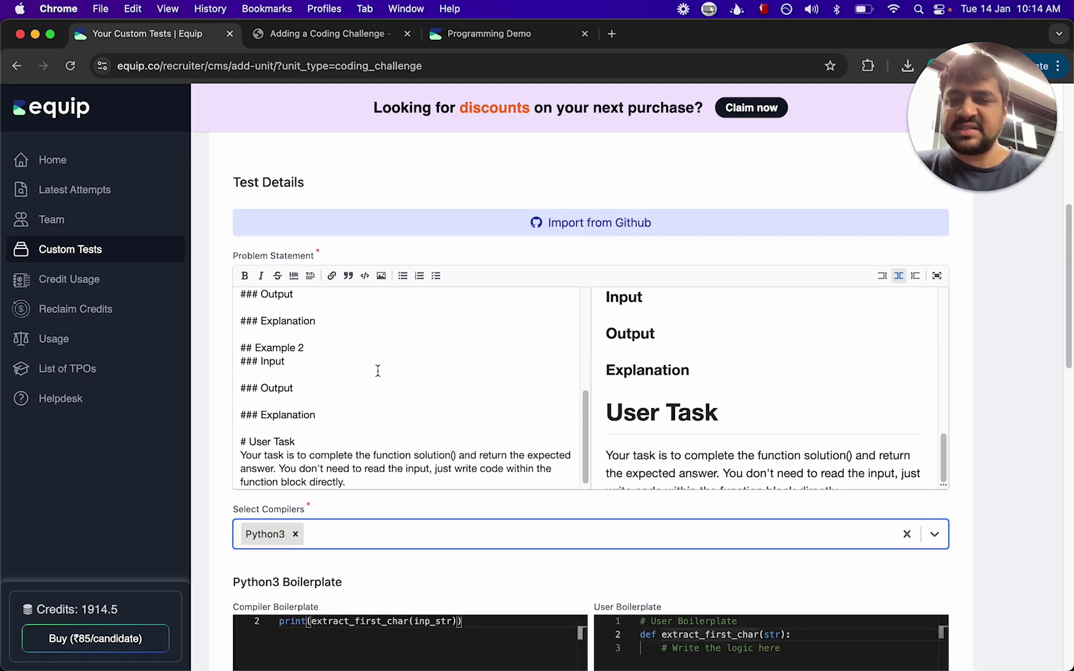
pyautogui.scroll(-4, 472, 259)
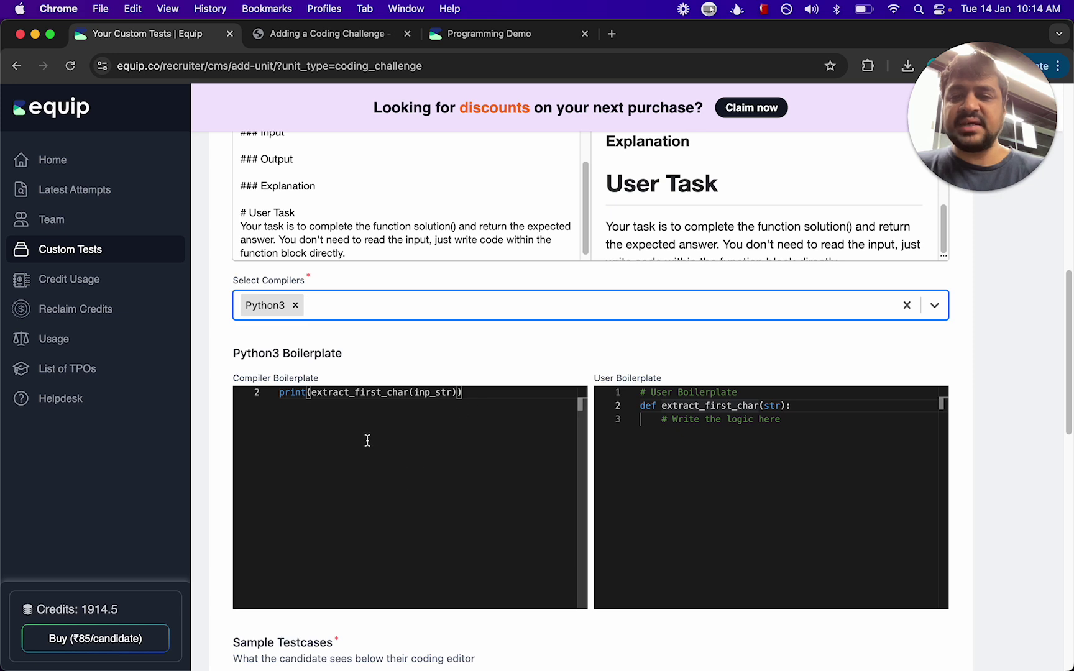
pyautogui.scroll(-4, 580, 338)
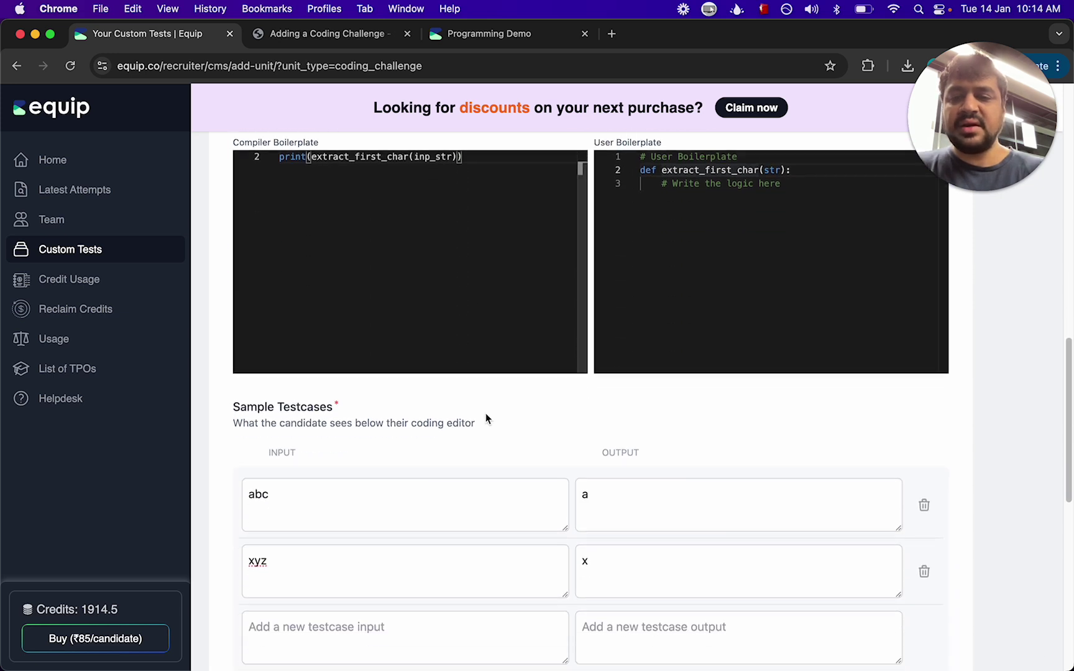
pyautogui.scroll(-1, 359, 454)
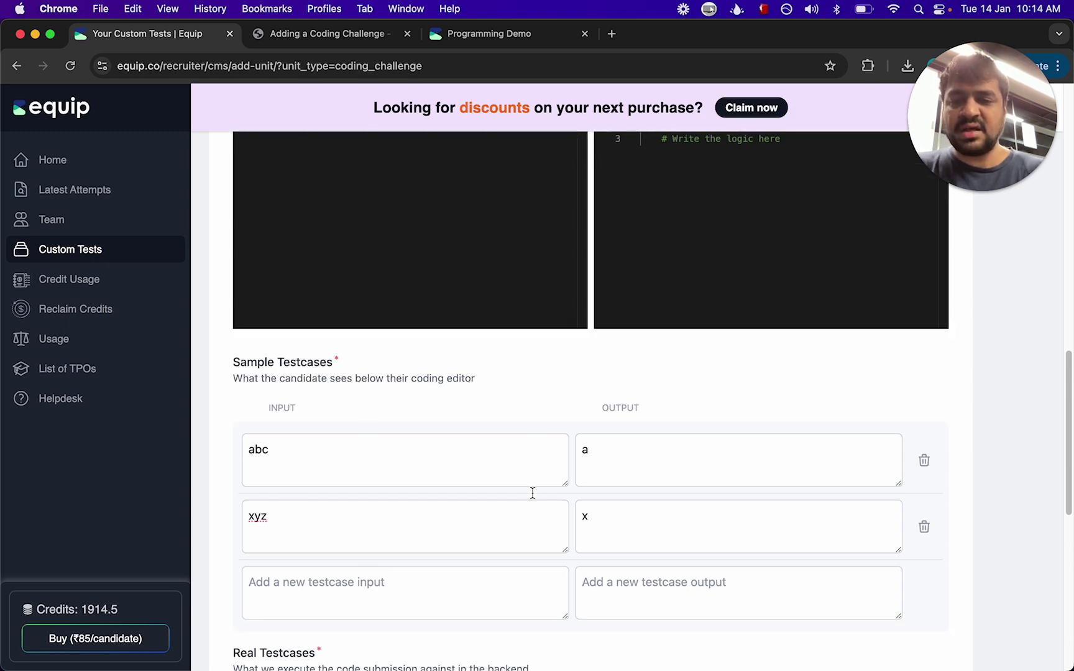
pyautogui.scroll(-6, 495, 496)
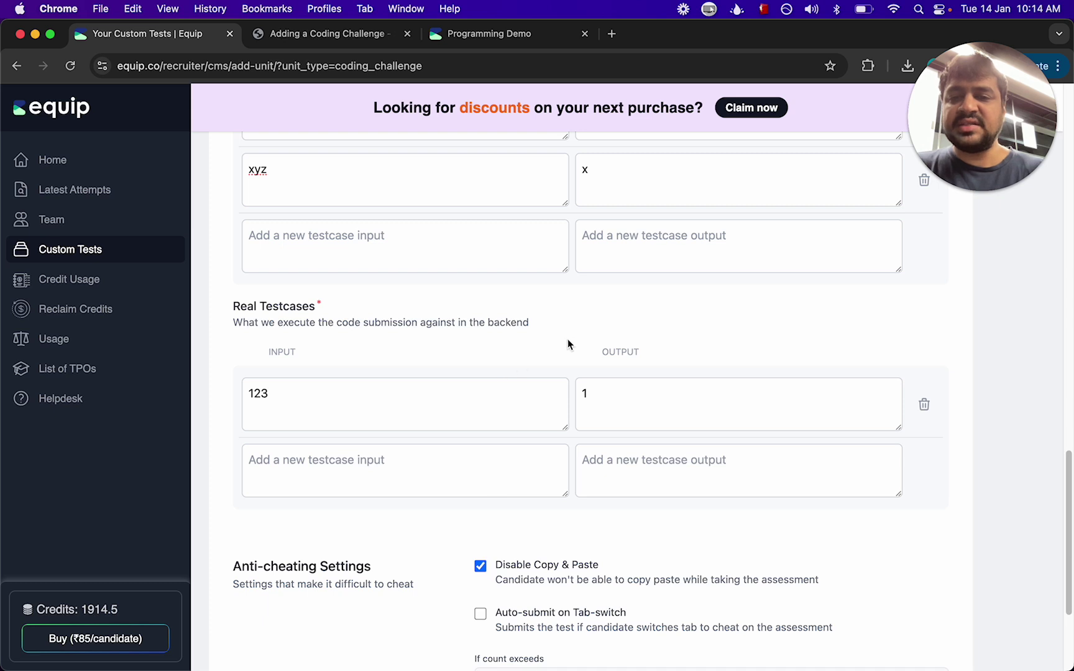
pyautogui.scroll(-3, 479, 455)
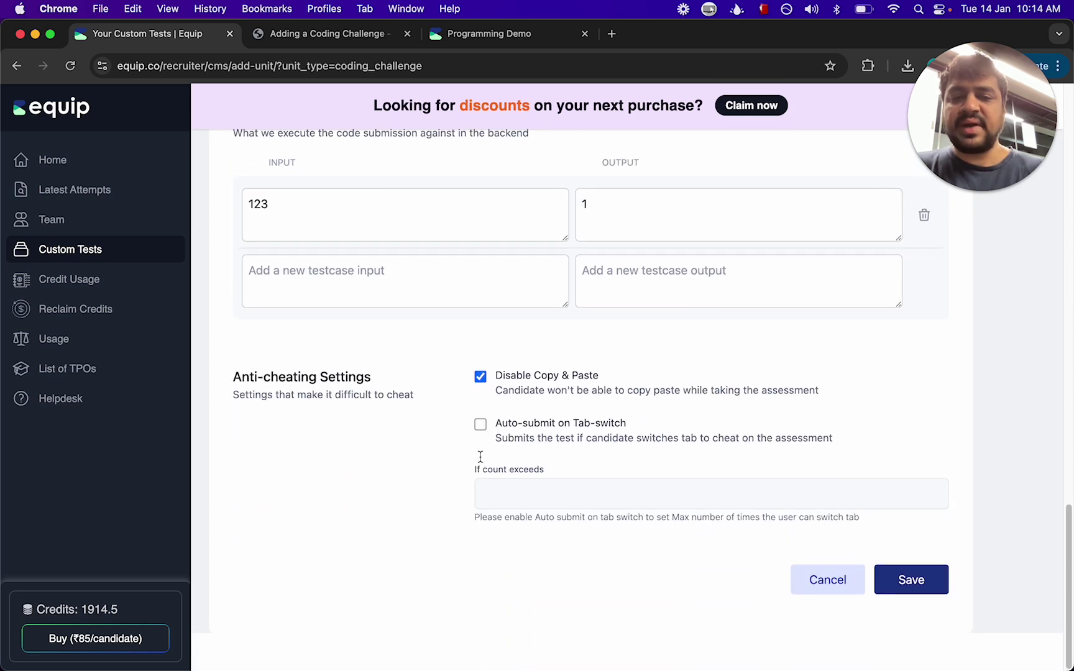
pyautogui.click(911, 583)
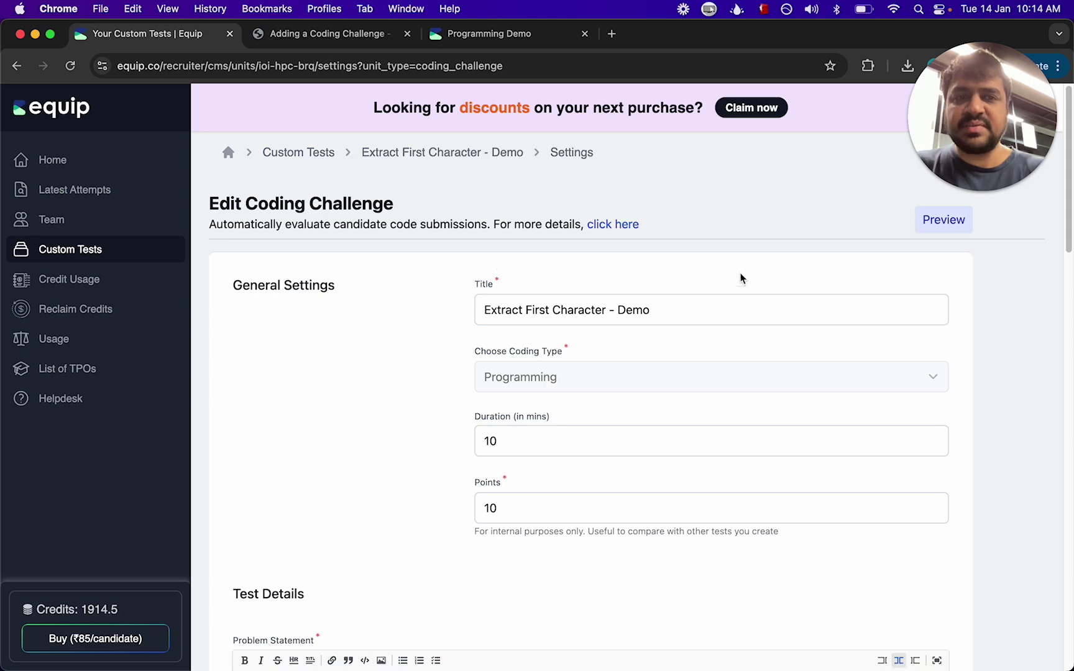
# - Return to the Custom Tests list, open the preview of Extract First Character - Demo, and check its problem statement and sample testcases
pyautogui.scroll(-20, 958, 419)
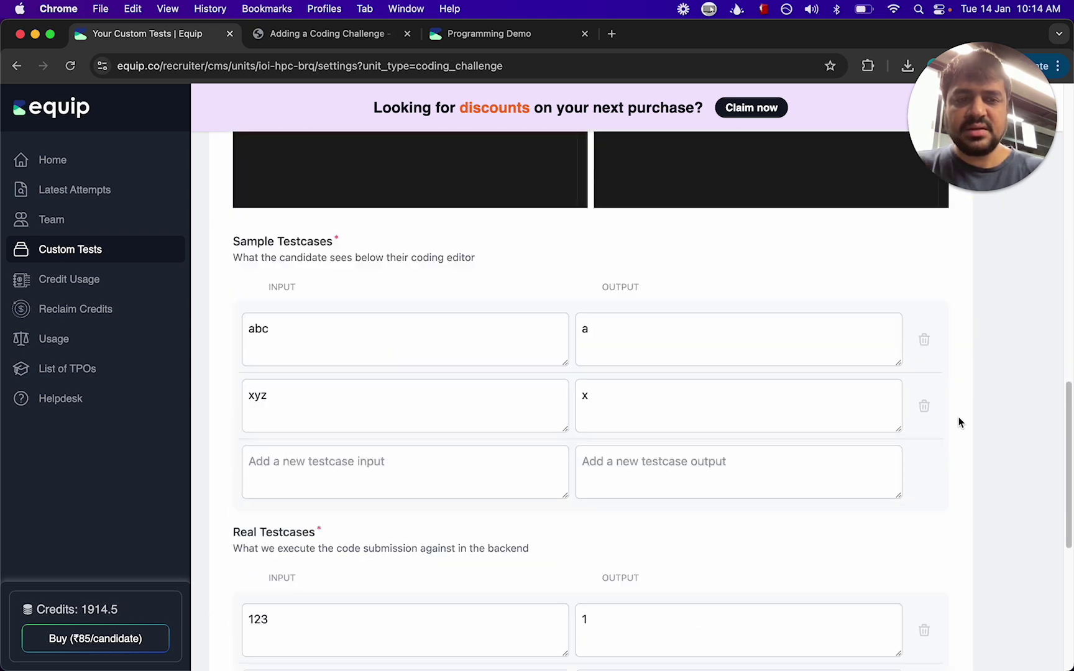
pyautogui.scroll(20, 958, 423)
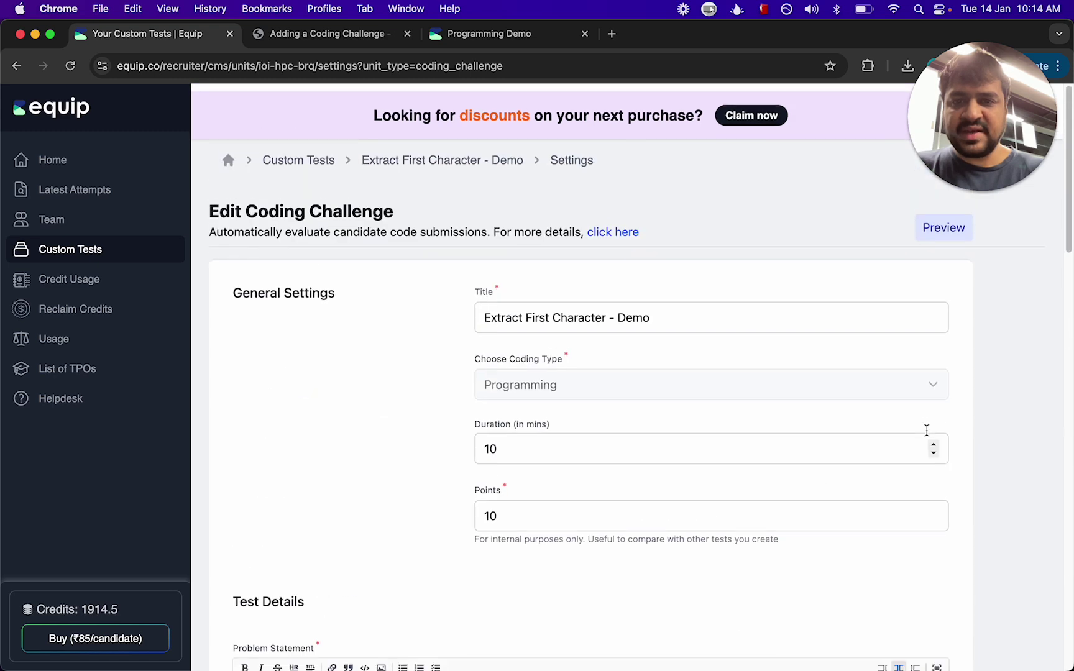
pyautogui.click(312, 156)
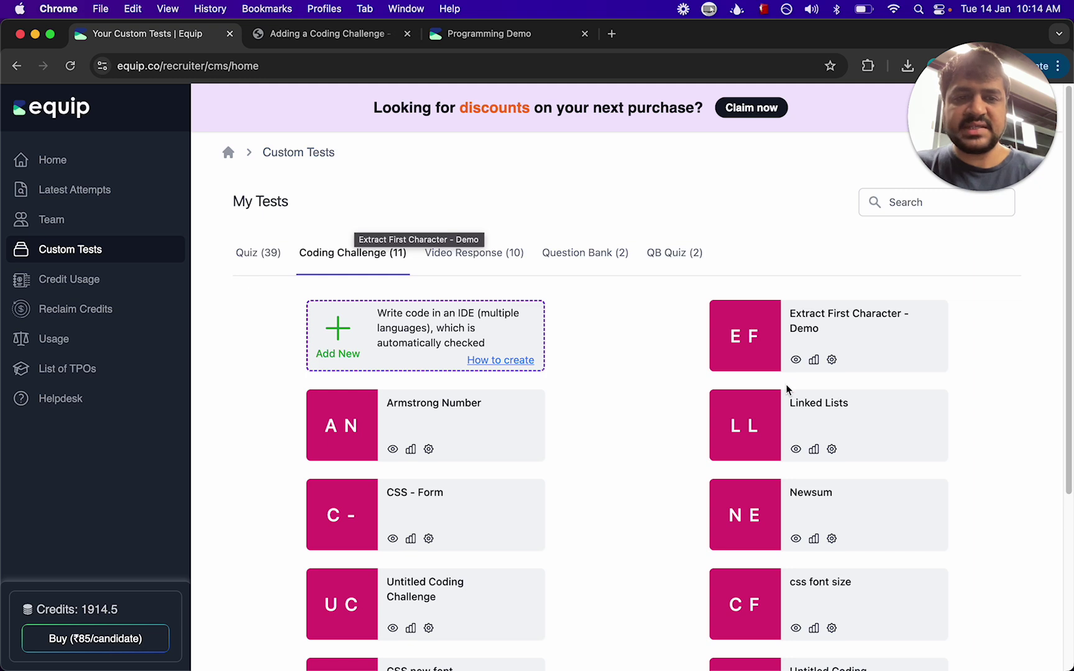
pyautogui.click(795, 361)
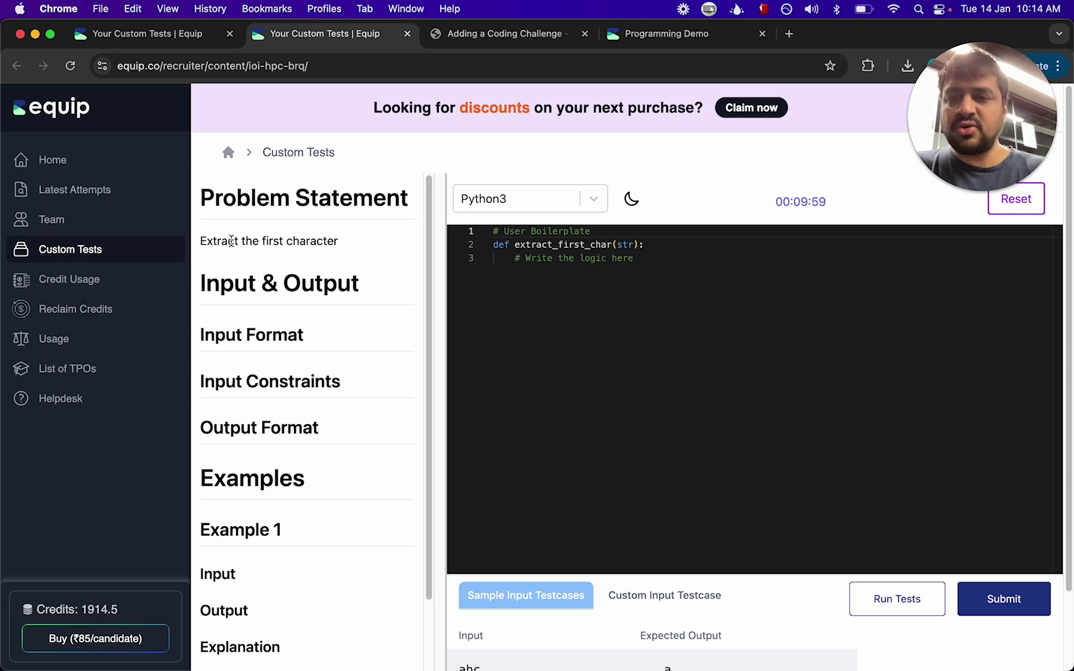
pyautogui.moveTo(235, 241); pyautogui.dragTo(345, 246)
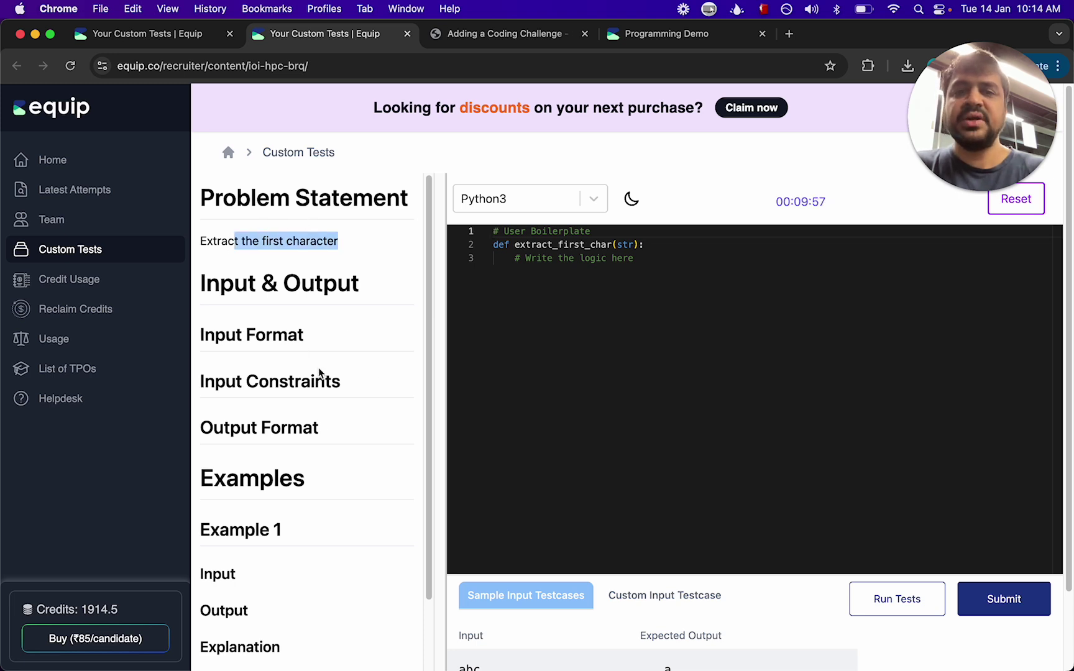
pyautogui.scroll(-3, 726, 631)
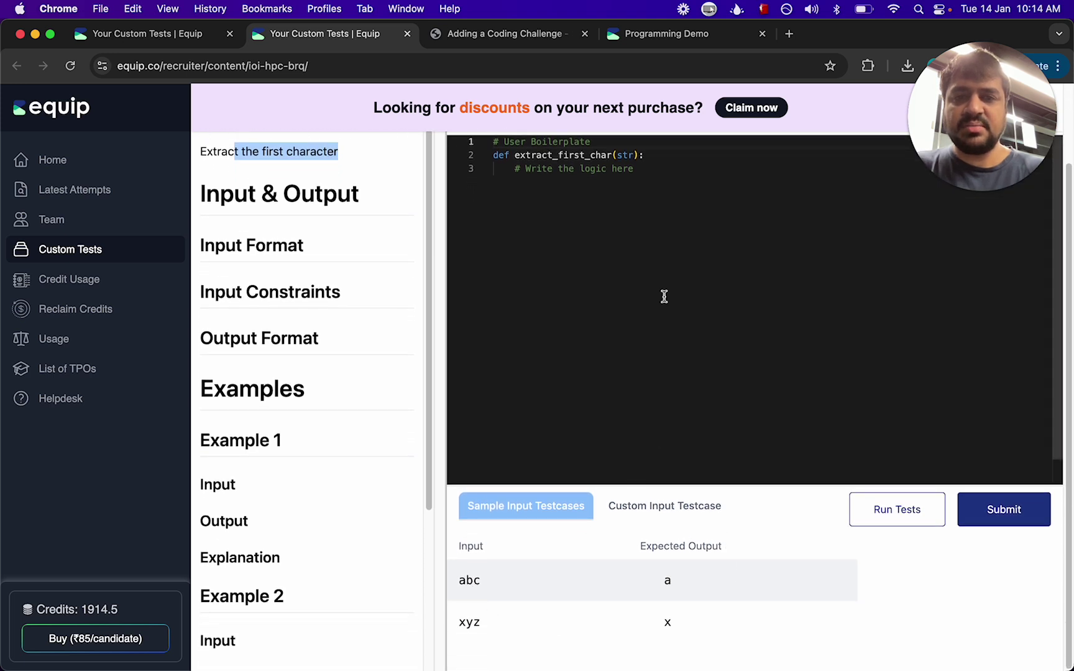
# - Complete extract_first_char in the preview editor with return str[0] and run the sample tests
pyautogui.click(650, 156)
pyautogui.press('Return')
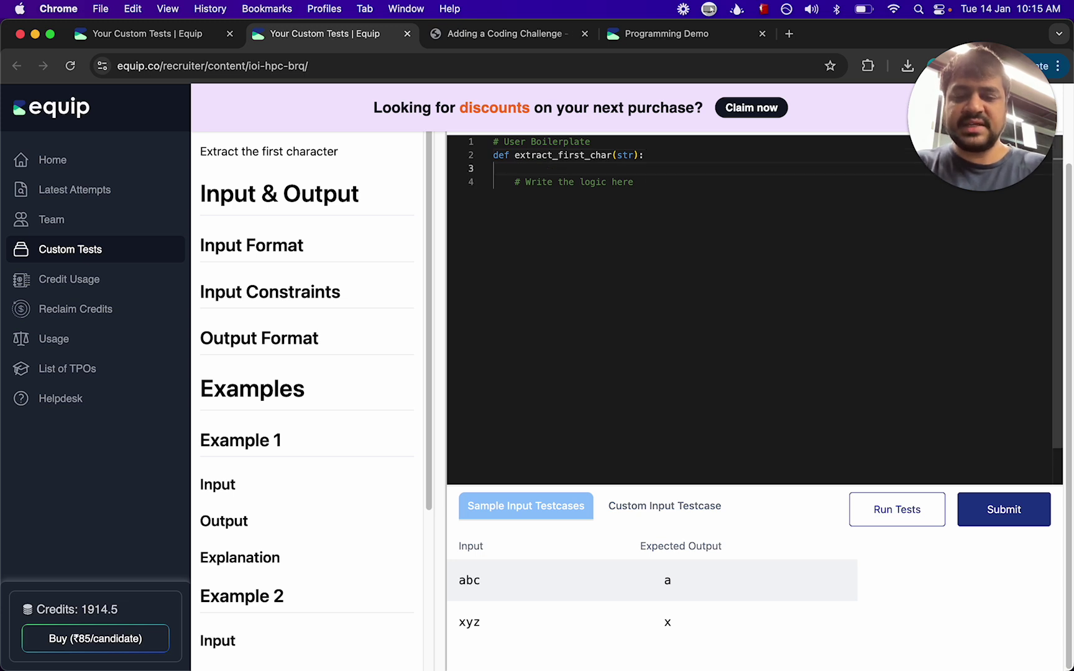
pyautogui.write('return ')
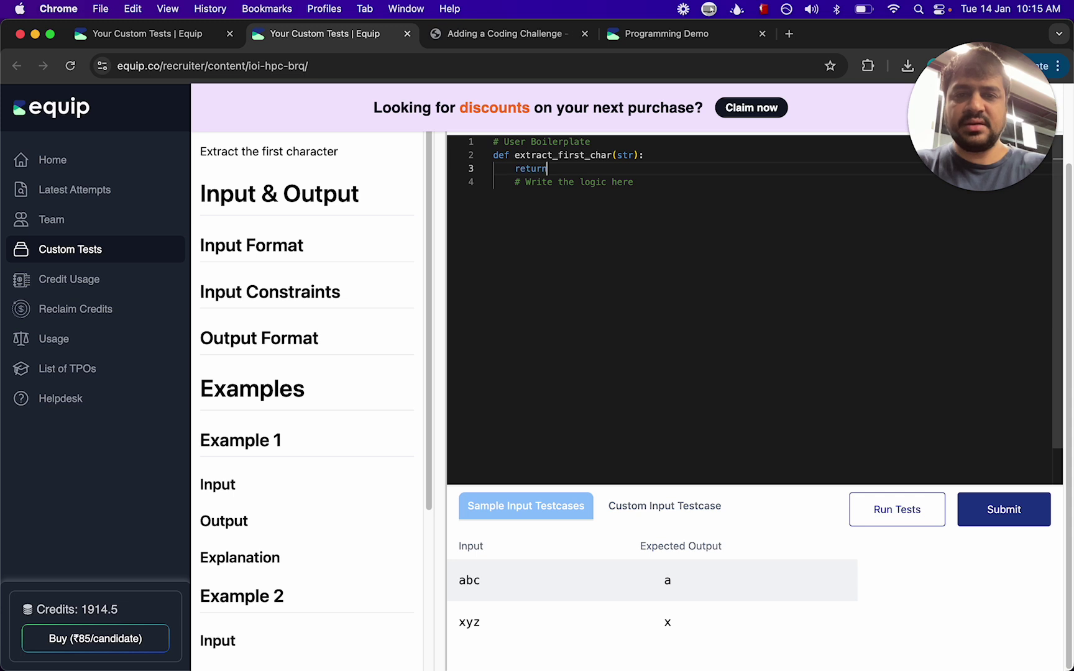
pyautogui.write('str[0')
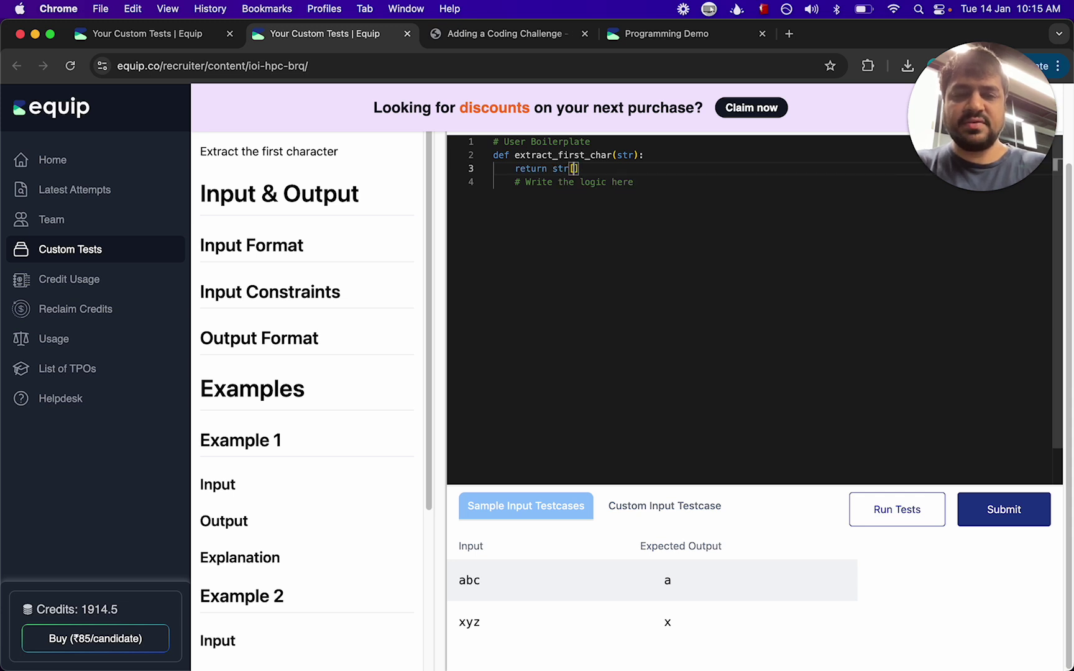
pyautogui.click(899, 511)
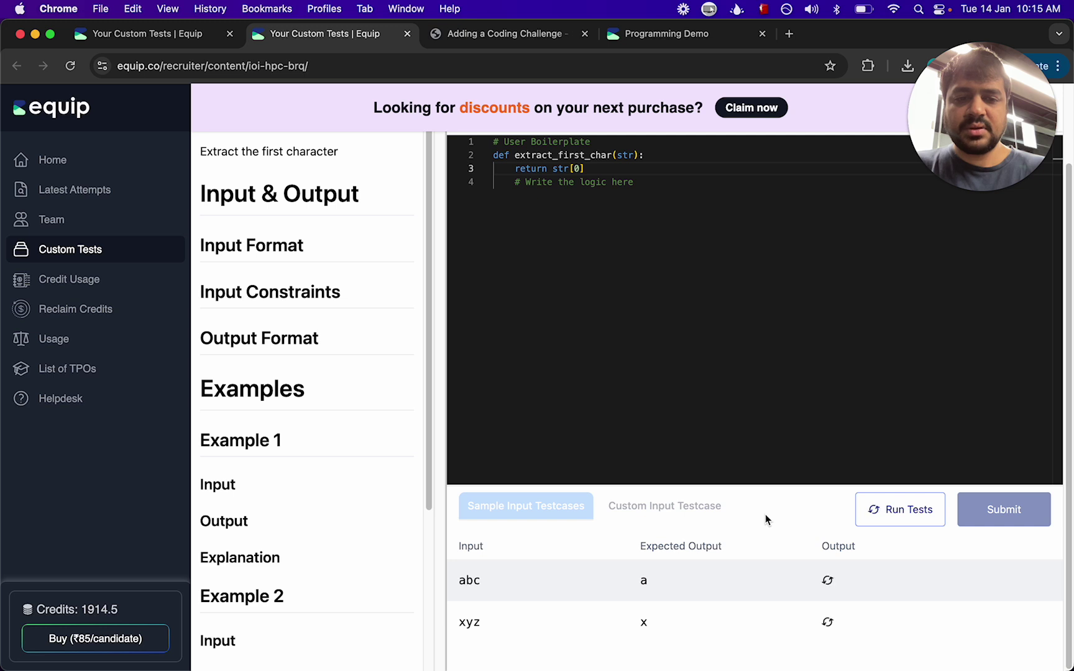
# - Change the function's return statement to the incorrect return str and run the sample tests again
pyautogui.click(584, 169)
pyautogui.press('BackSpace')
pyautogui.press('BackSpace')
pyautogui.press('BackSpace')
pyautogui.click(898, 511)
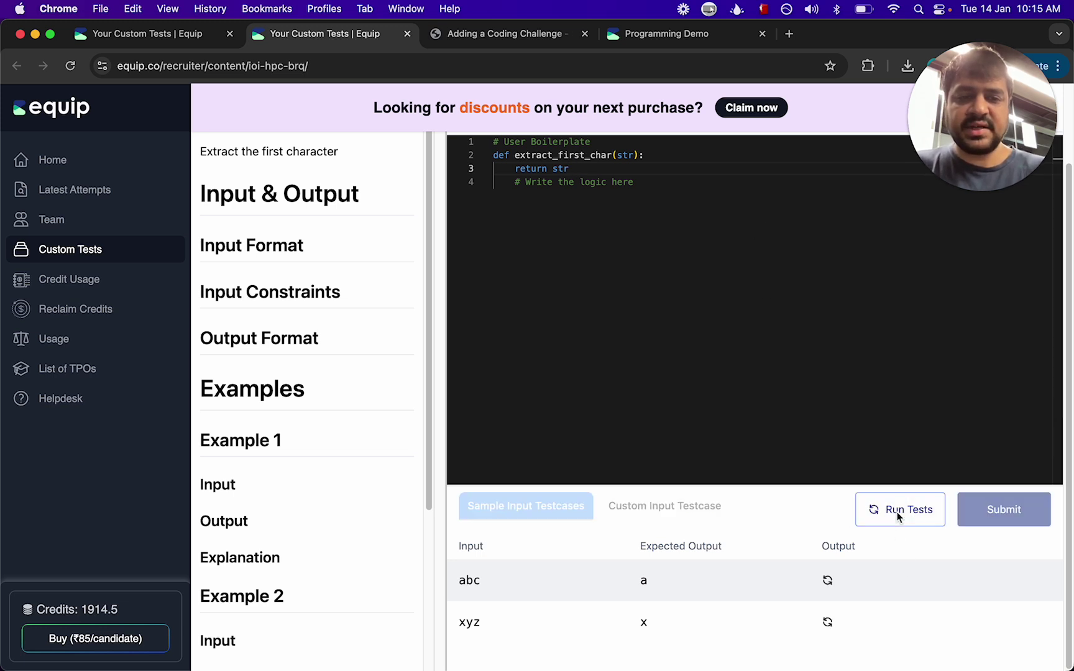